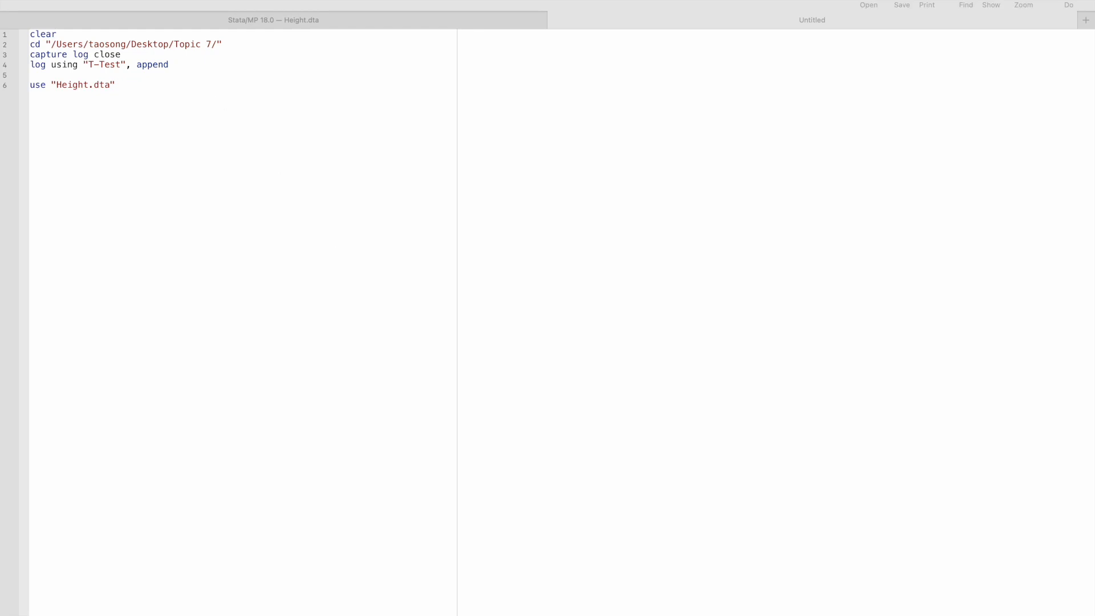
Switch to Finder and look over Height.dta and Topic 7.do in the Topic 7 folder
key("ctrl+Up")
left_click(301, 459)
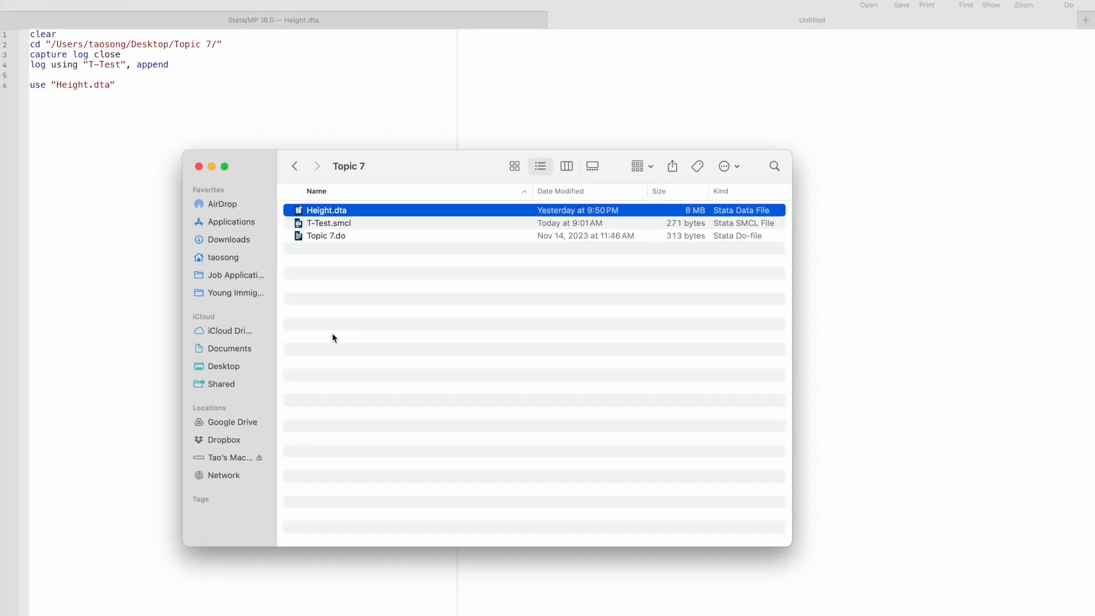
left_click(360, 212)
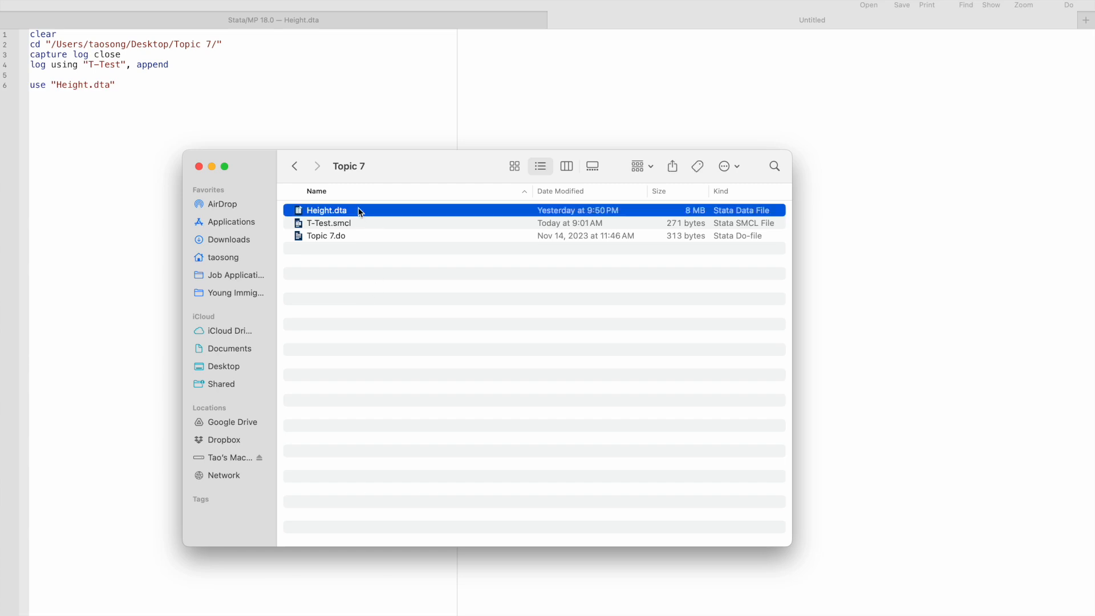
left_click(355, 238)
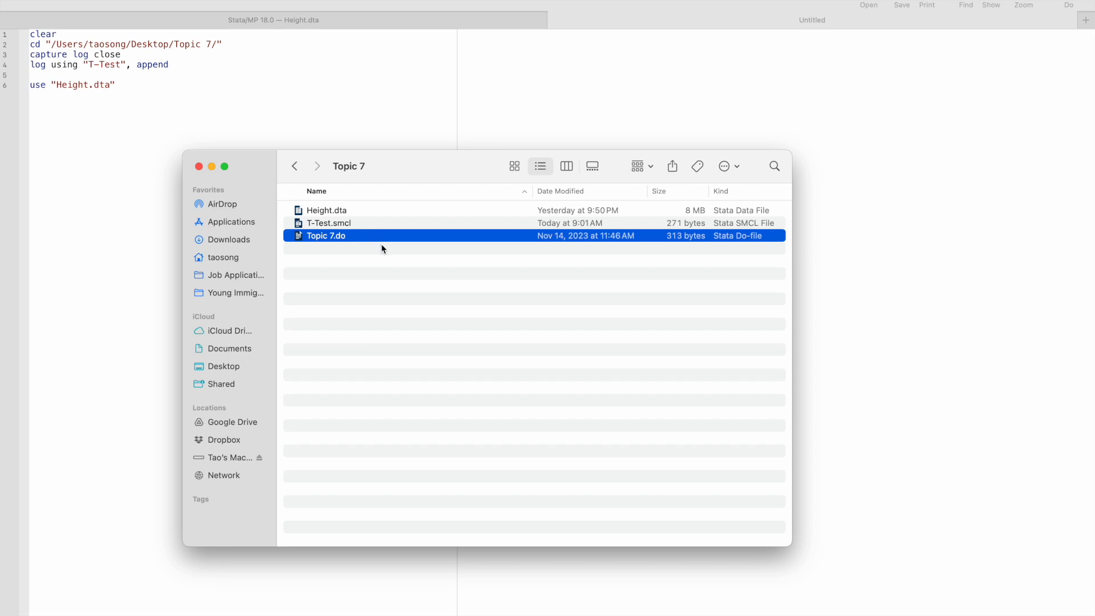
left_click(354, 210)
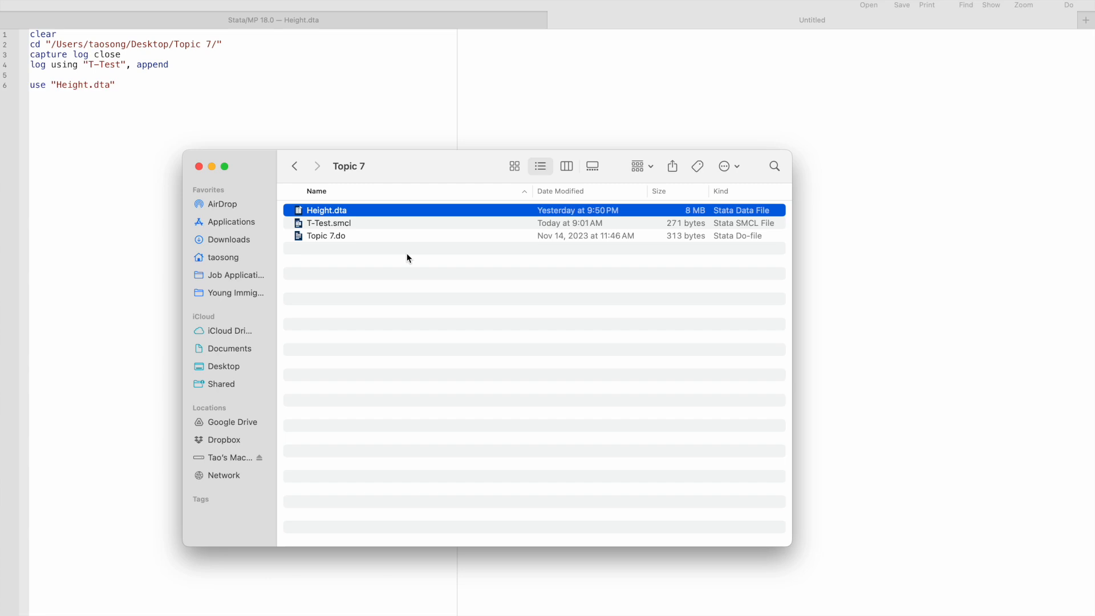
Return to the Stata do-file and change the log file name in the log using command to "t-Test"
left_click(300, 100)
left_click(93, 65)
key("BackSpace")
type("t")
left_click(283, 142)
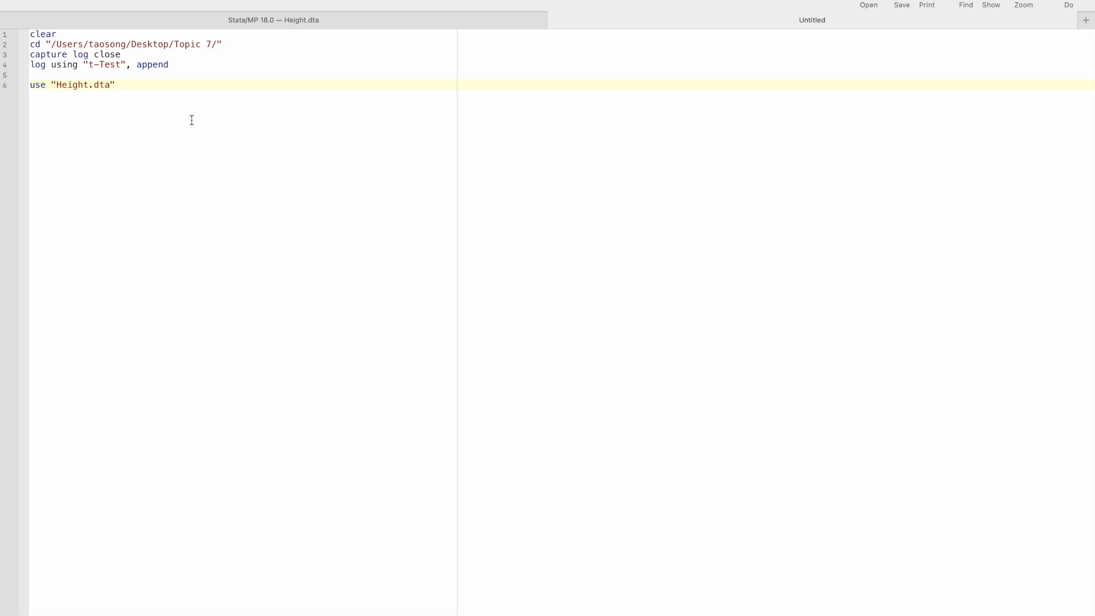
Enlarge the do-file text and run the script to load Height.dta, showing its output in the Stata results
left_click_drag(170, 65, 30, 34)
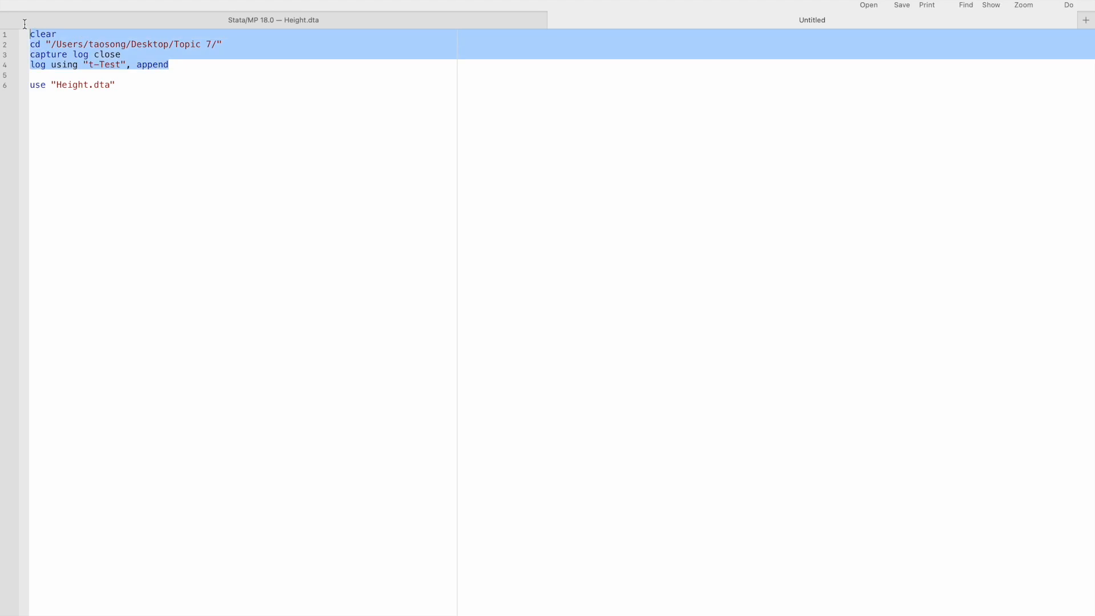
left_click(146, 91)
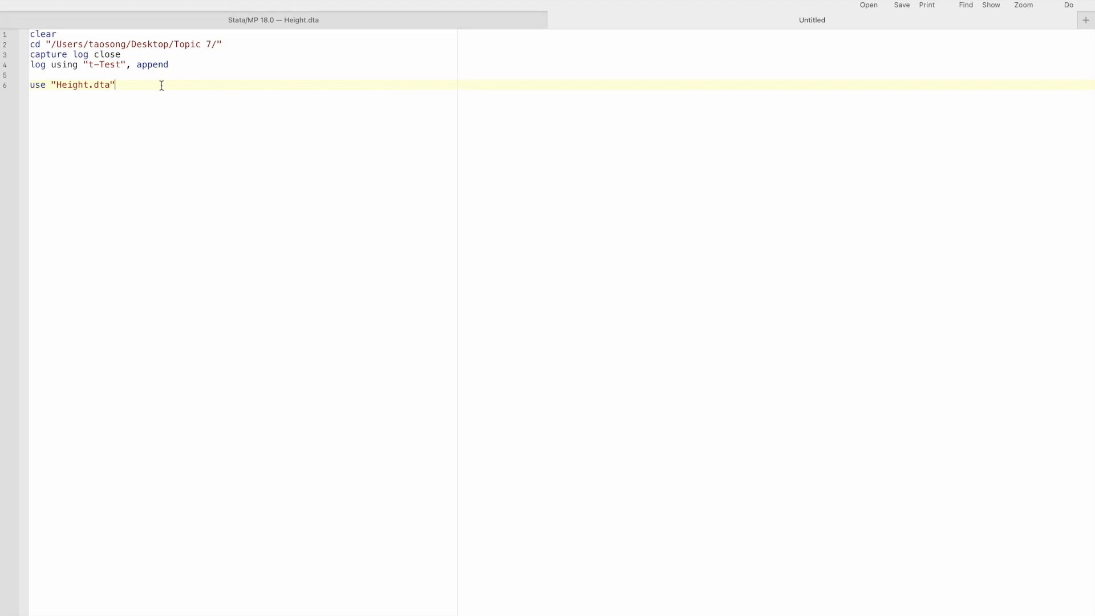
key("super+plus")
key("super+plus")
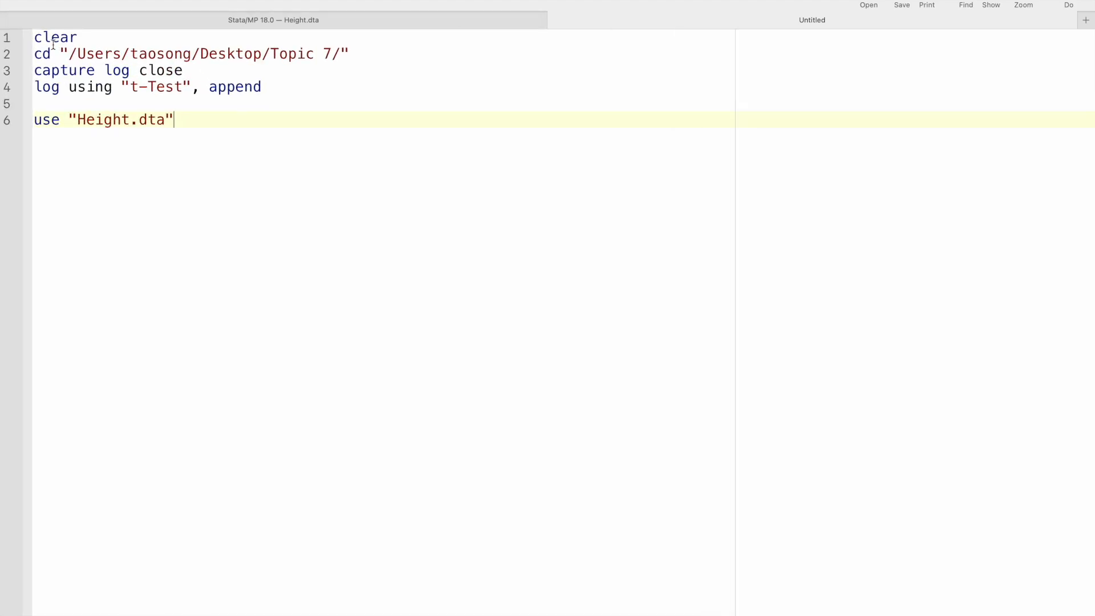
key("super+plus")
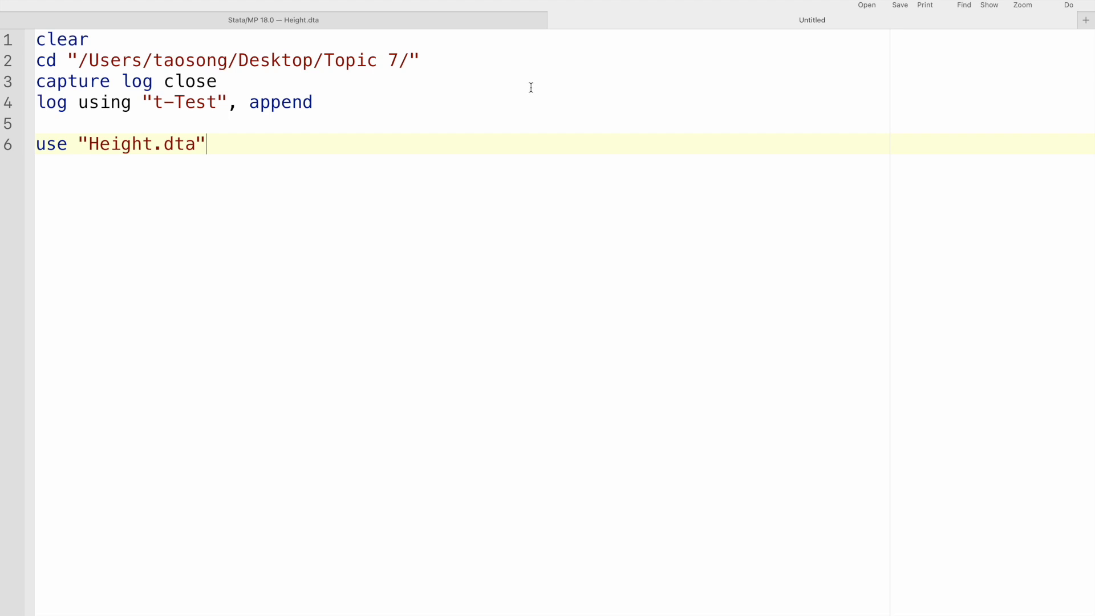
left_click(474, 22)
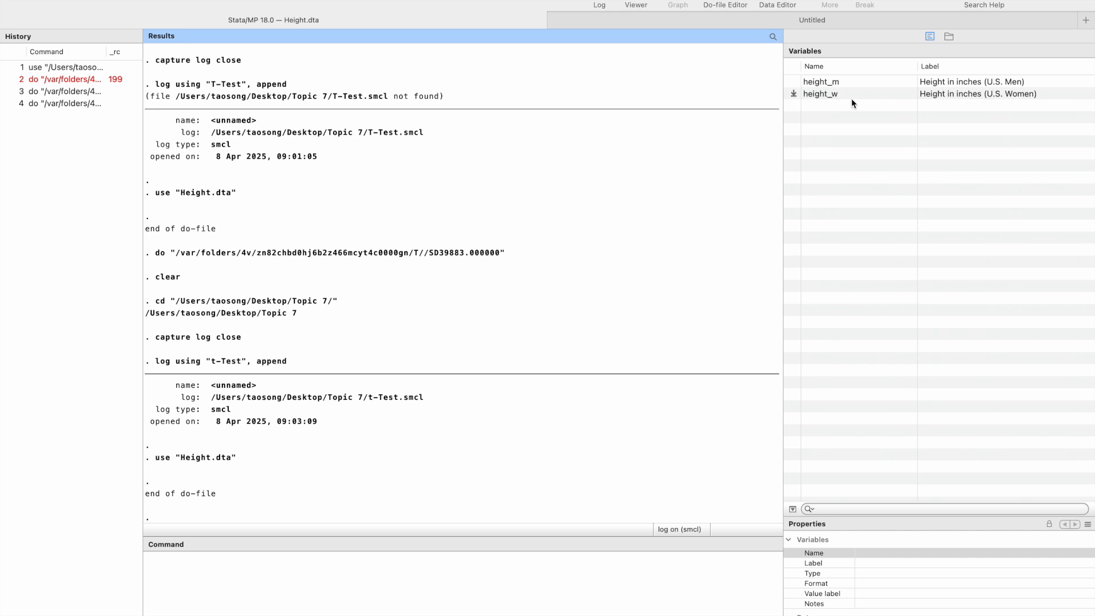
Browse the Height dataset from the first to the last observation and compare the first row's height_m and height_w
left_click(784, 4)
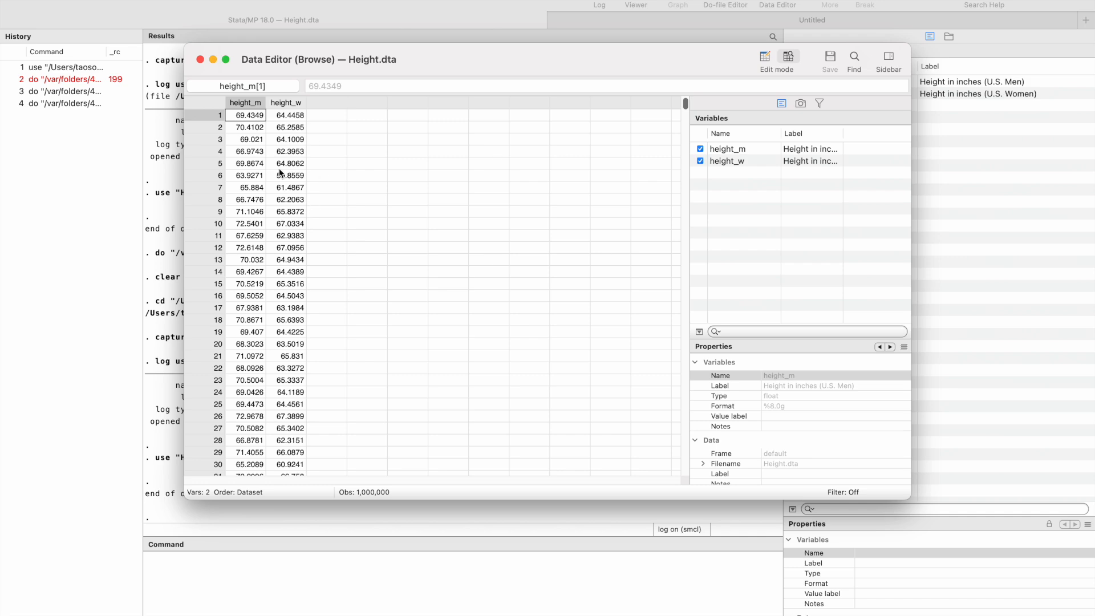
left_click_drag(685, 106, 679, 484)
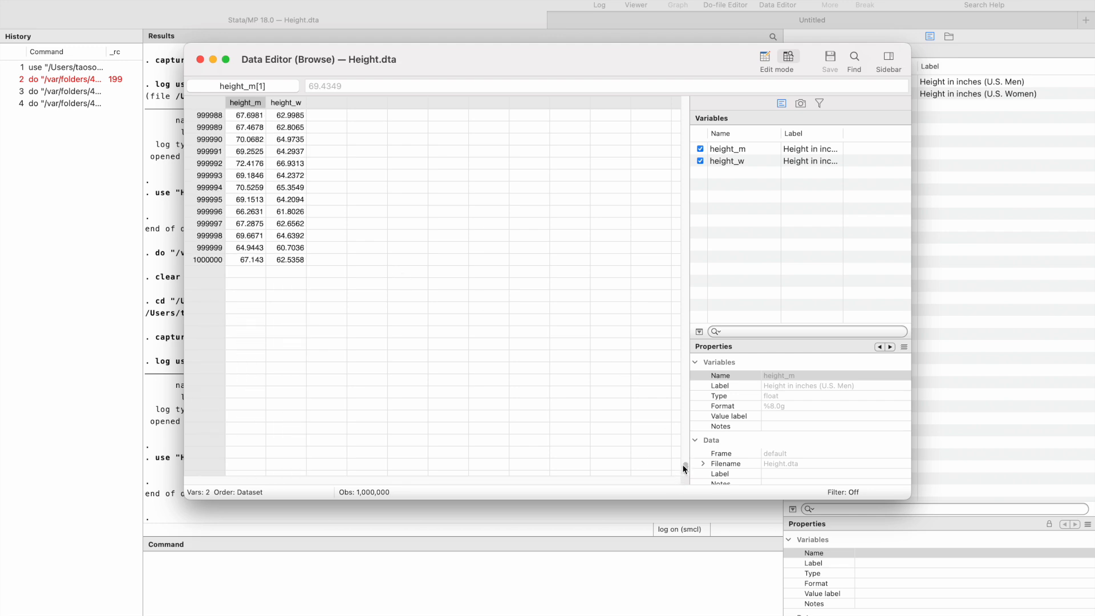
left_click_drag(687, 467, 679, 103)
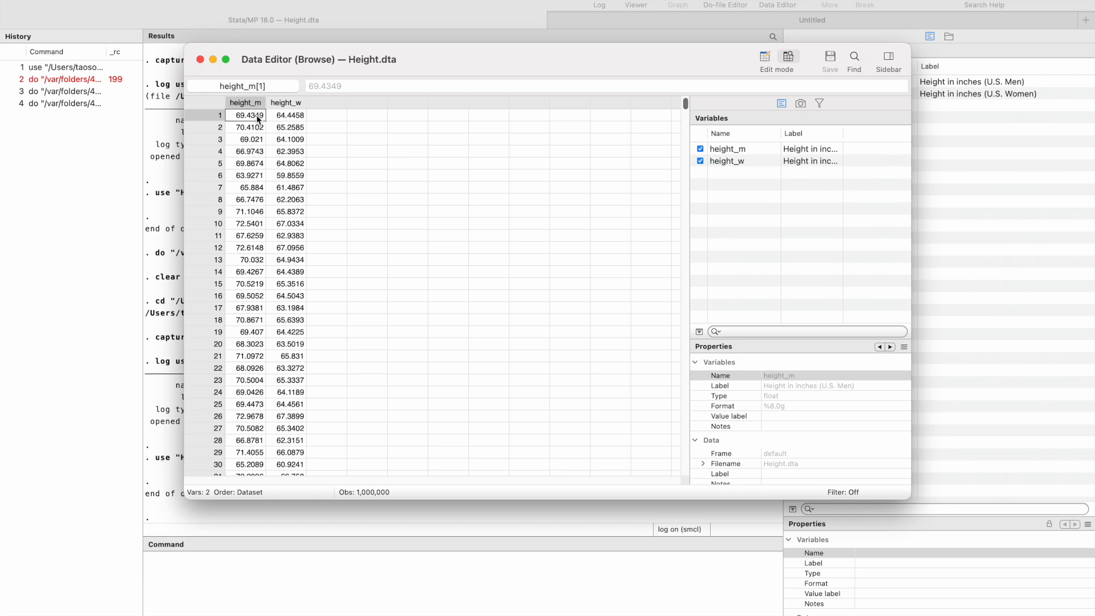
left_click(288, 118)
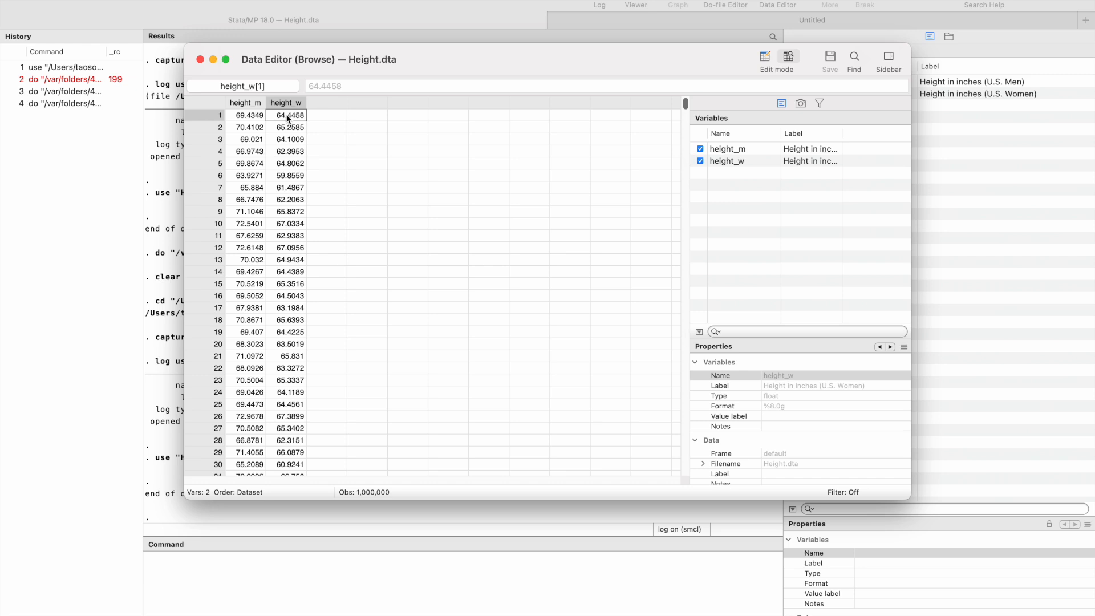
left_click(260, 117)
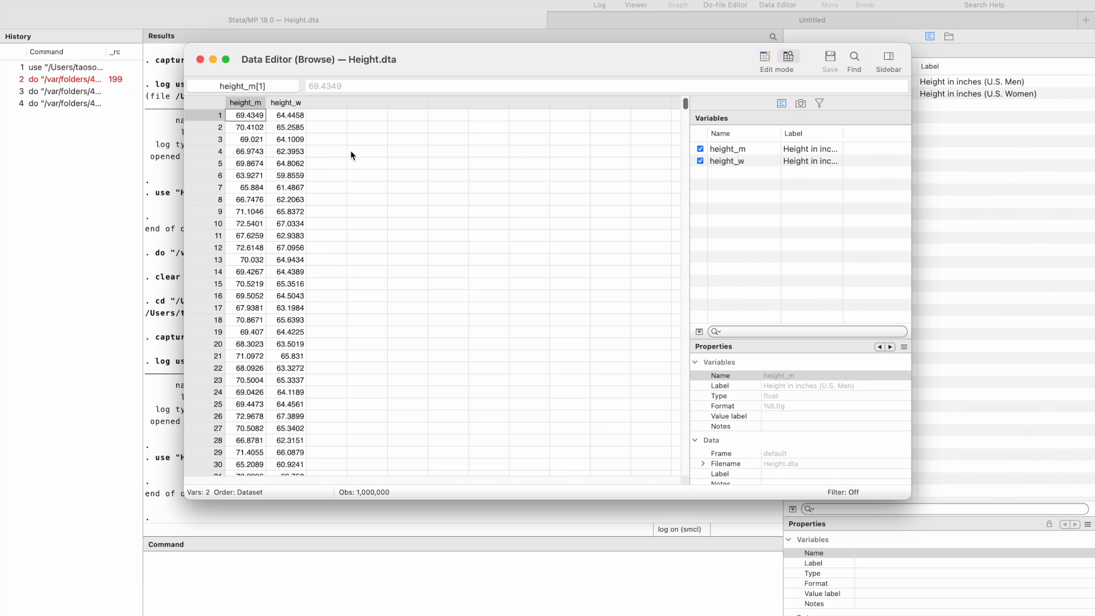
Examine the variable labels and several height_m and height_w values in the first seven rows, and close the data browser
left_click_drag(842, 138, 887, 138)
left_click(253, 127)
left_click(245, 164)
left_click(291, 140)
left_click(295, 188)
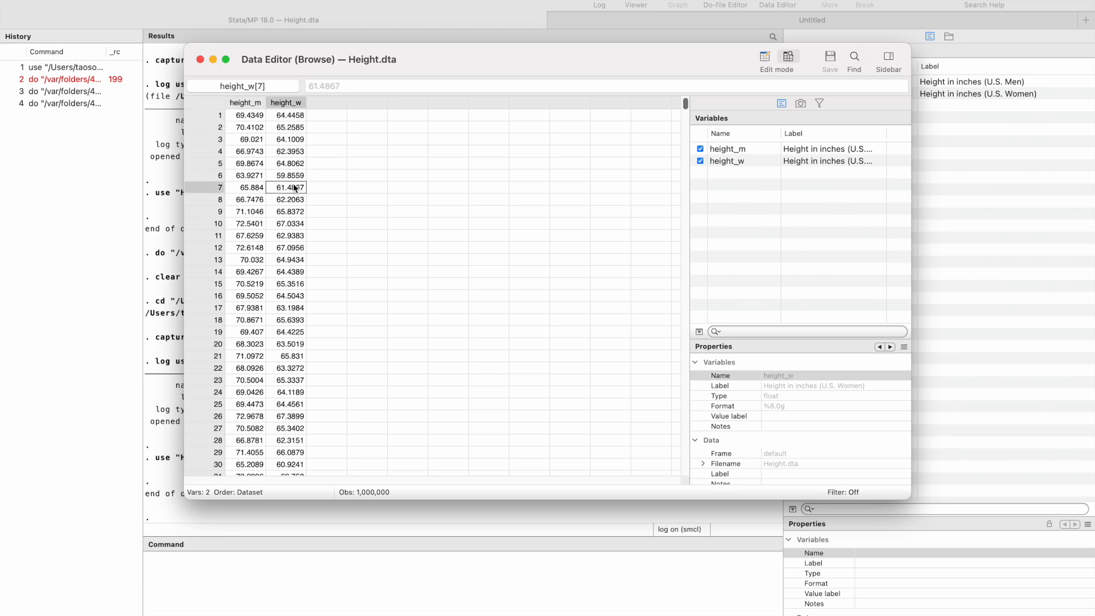
left_click(251, 164)
left_click(294, 176)
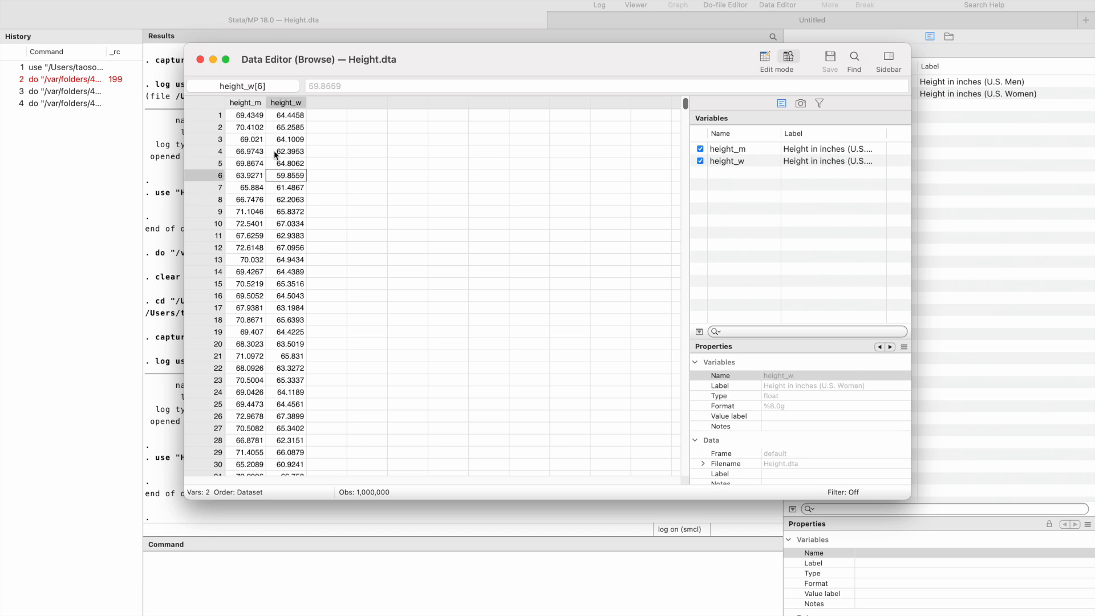
left_click(200, 60)
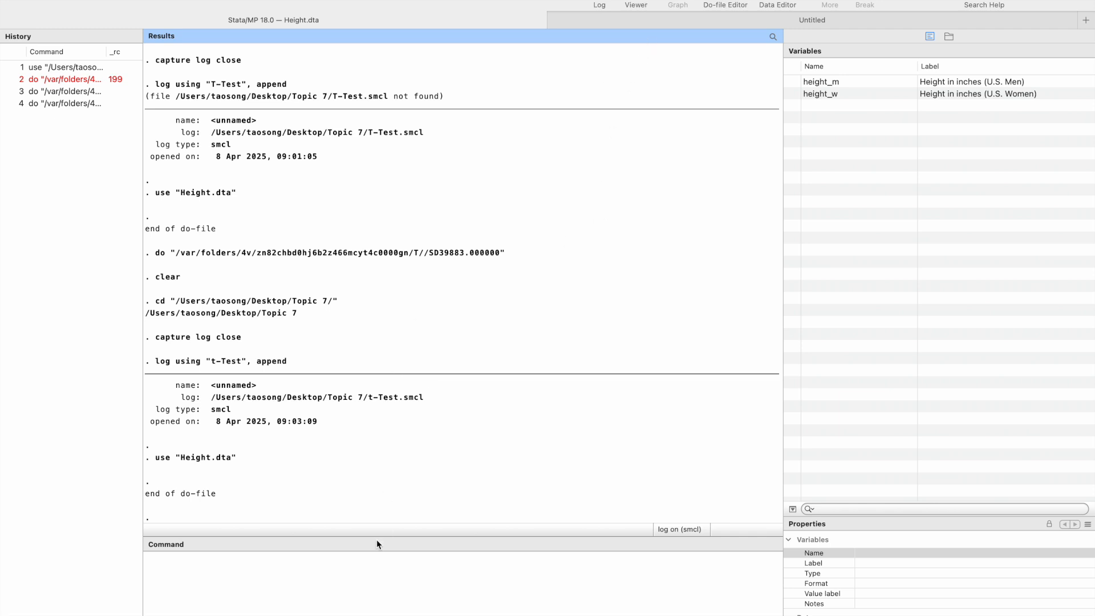
Run the command sum height_m height_w to produce summary statistics for both height variables
left_click(317, 573)
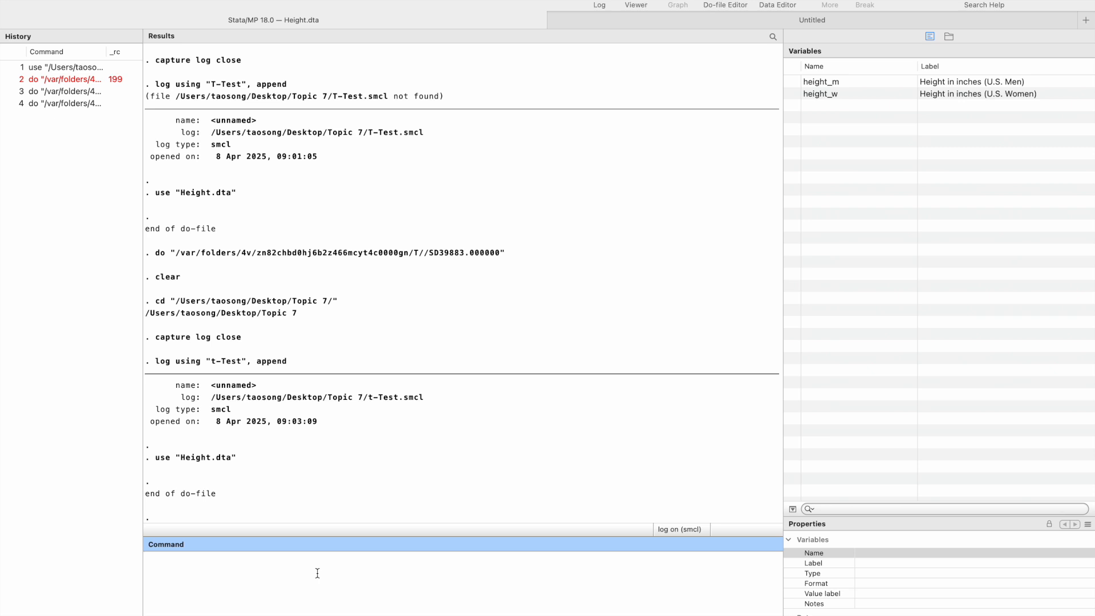
type("sum")
double_click(824, 82)
double_click(825, 94)
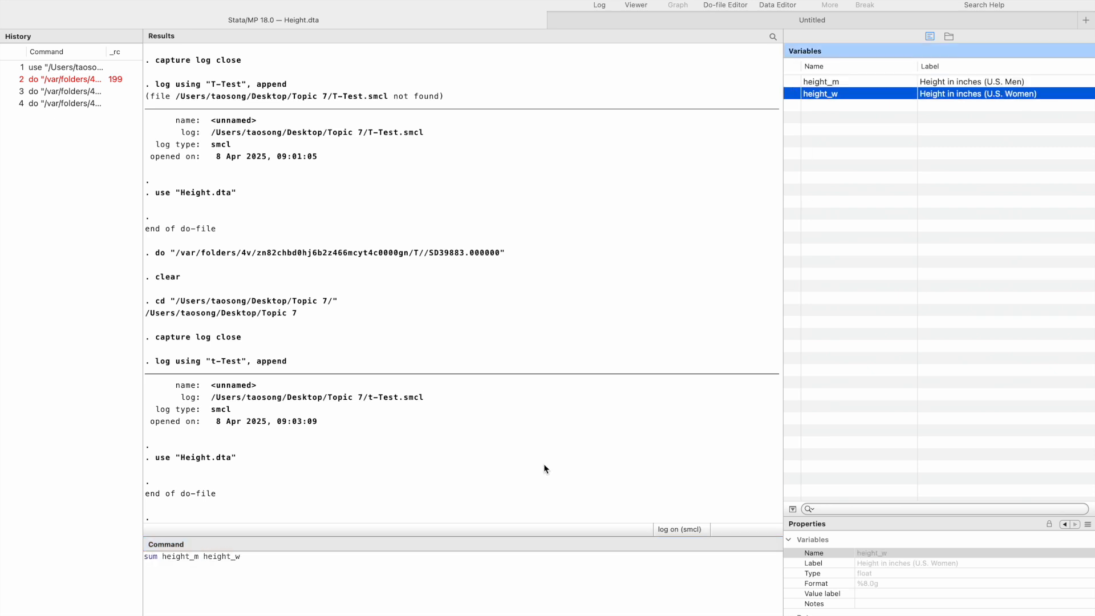
left_click(450, 562)
key("Return")
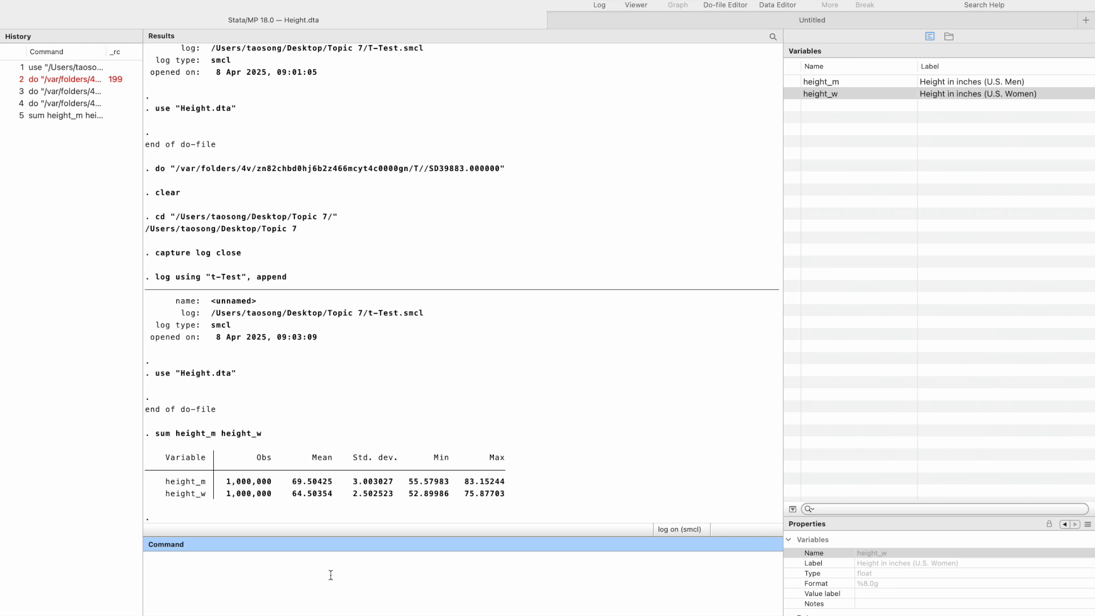
Look up the Stata help for ttest to read its syntax, and close the help window
type("elo")
key("BackSpace")
key("BackSpace")
type("p ttest")
key("Return")
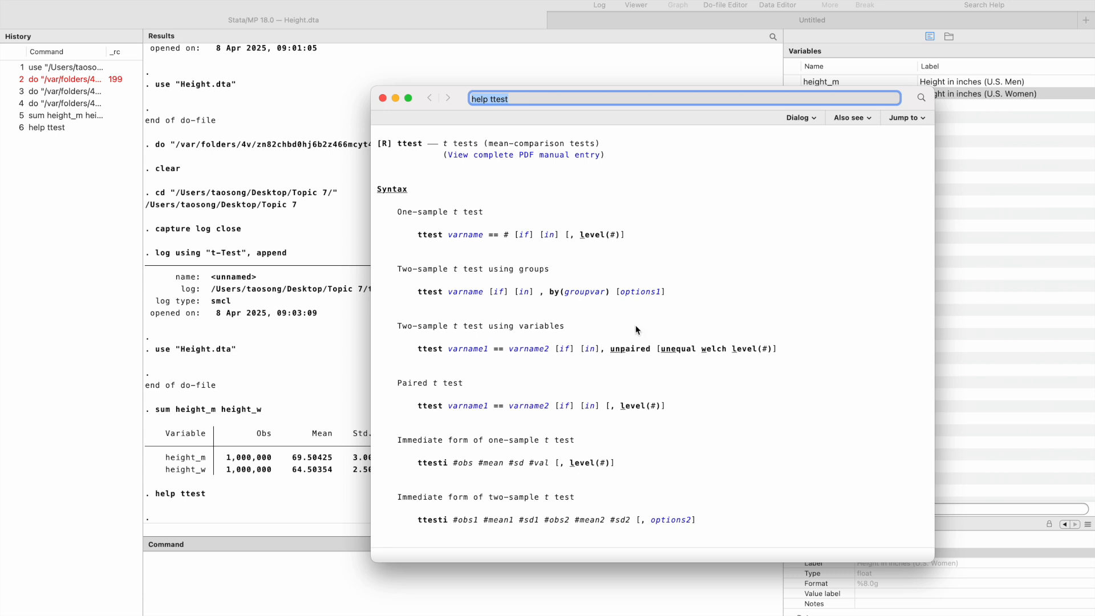
left_click(383, 99)
Below the use line of the do-file, add the comment "*Conduct a hypothesis testing of whether the average height of men is 64.504 inches*"
left_click(616, 19)
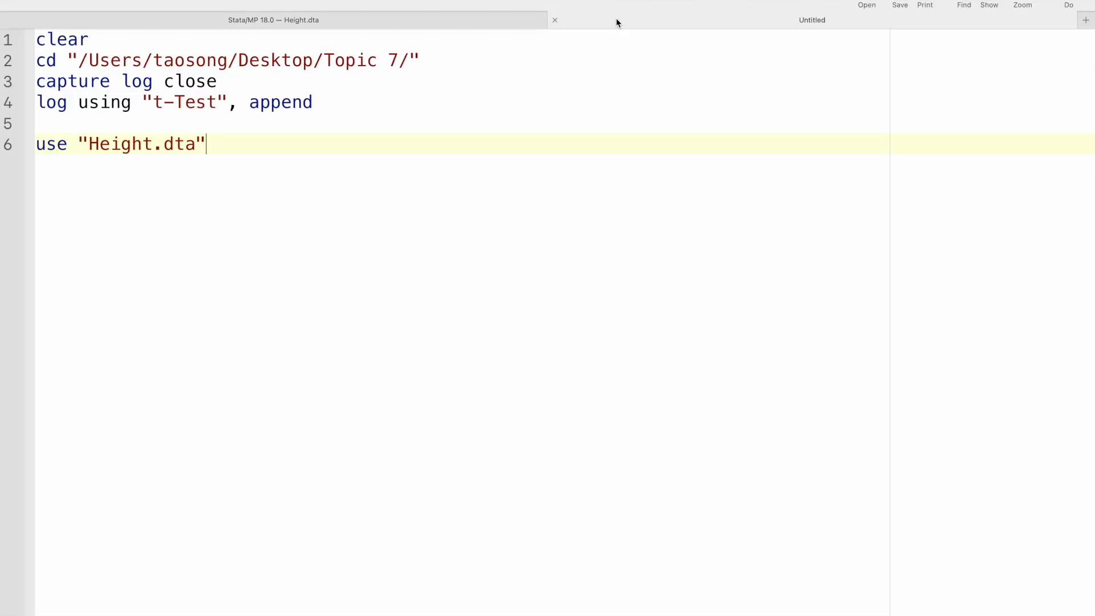
key("Return")
key("Return")
type("*Conduct a hypothes")
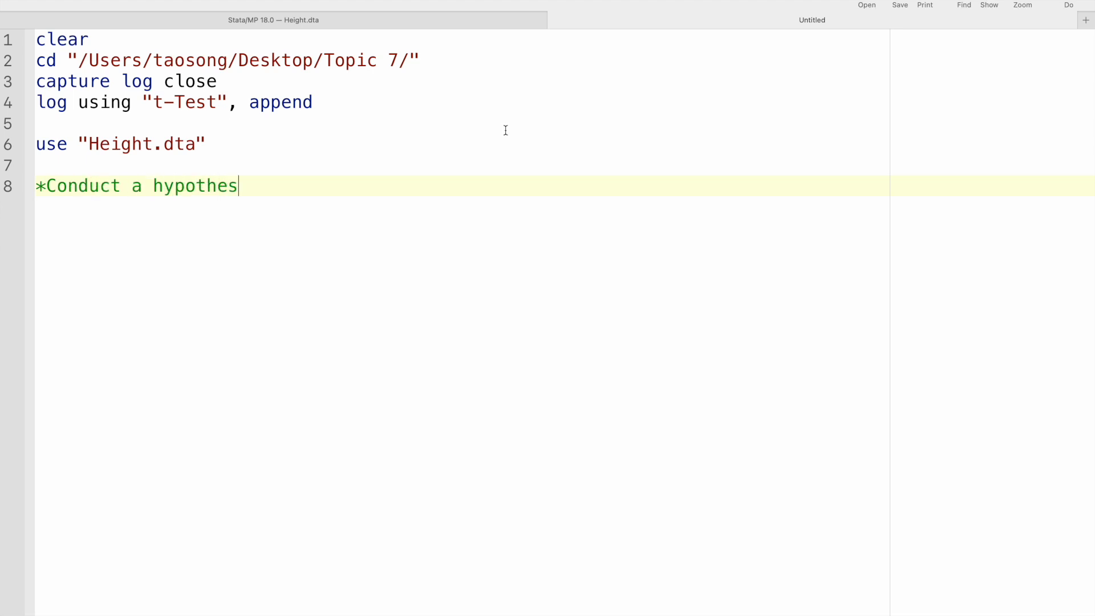
type("is testing of whether")
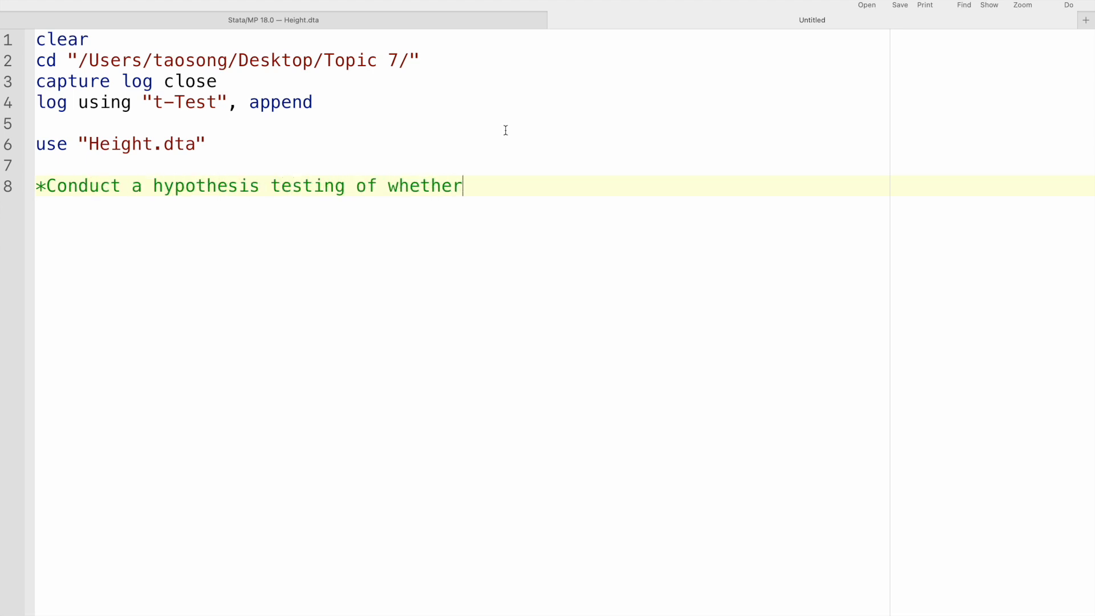
type(" the average heig")
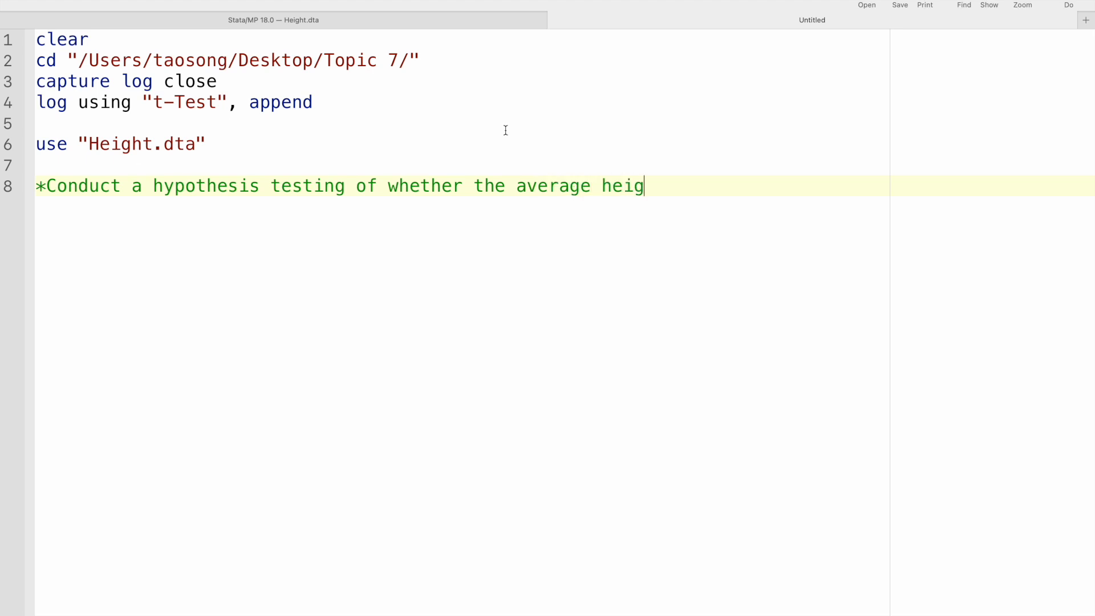
type("ht of men is ")
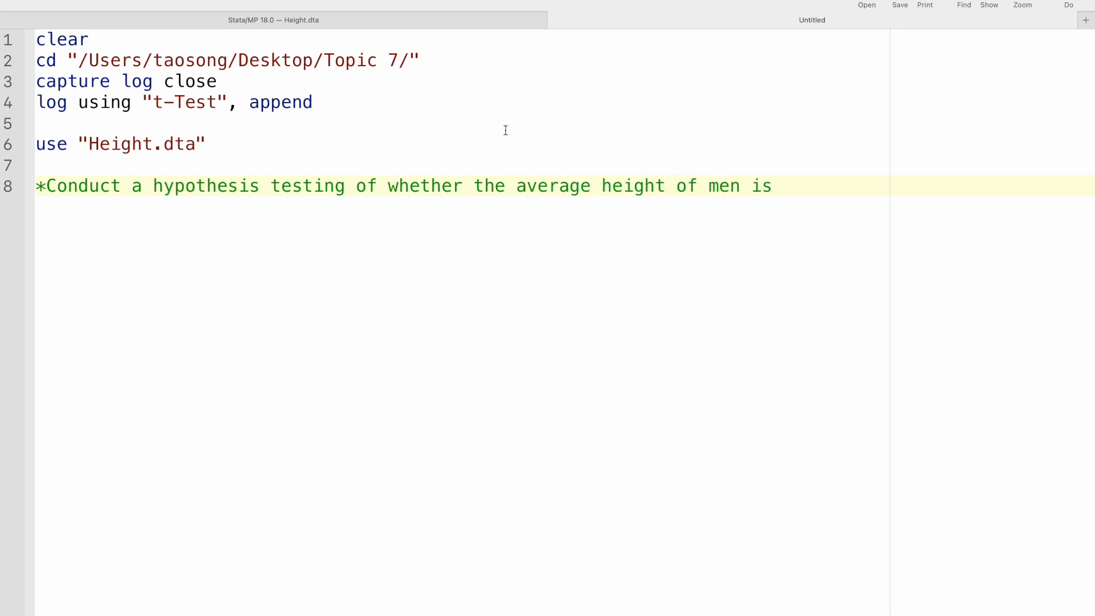
type("64.504 inches*")
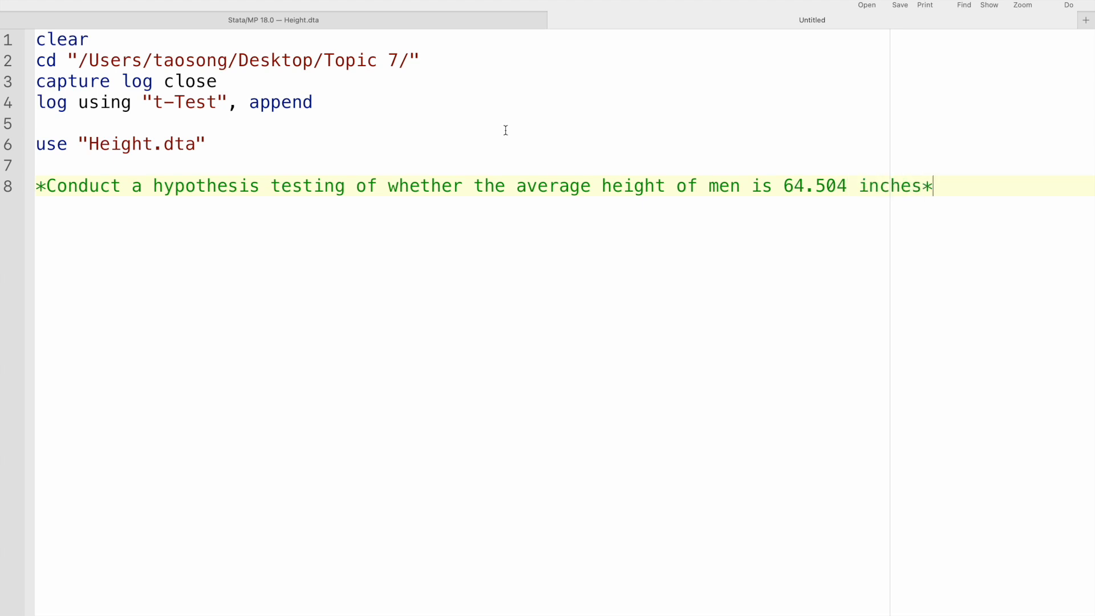
Add the command ttest height_m==64.504 below the comment, run the do-file and show the results
key("Return")
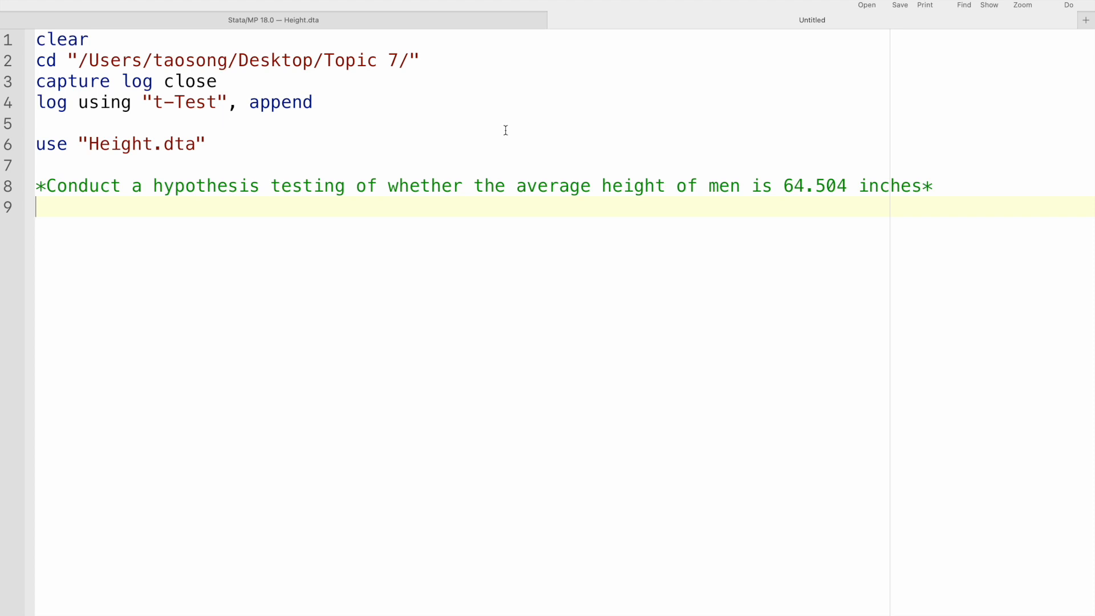
type("ttest height")
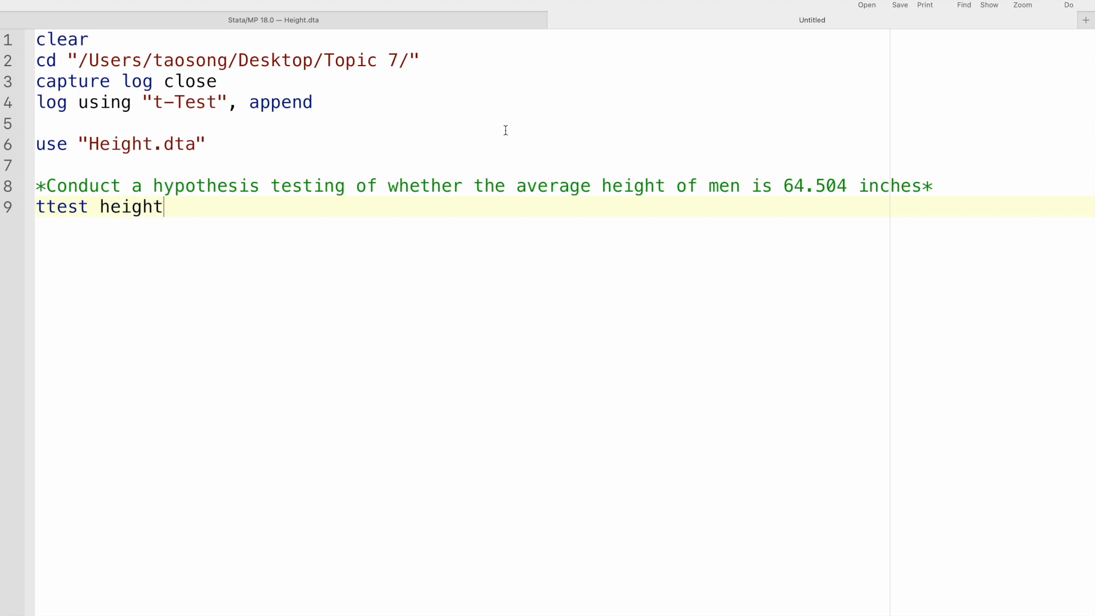
type("_m==64.504")
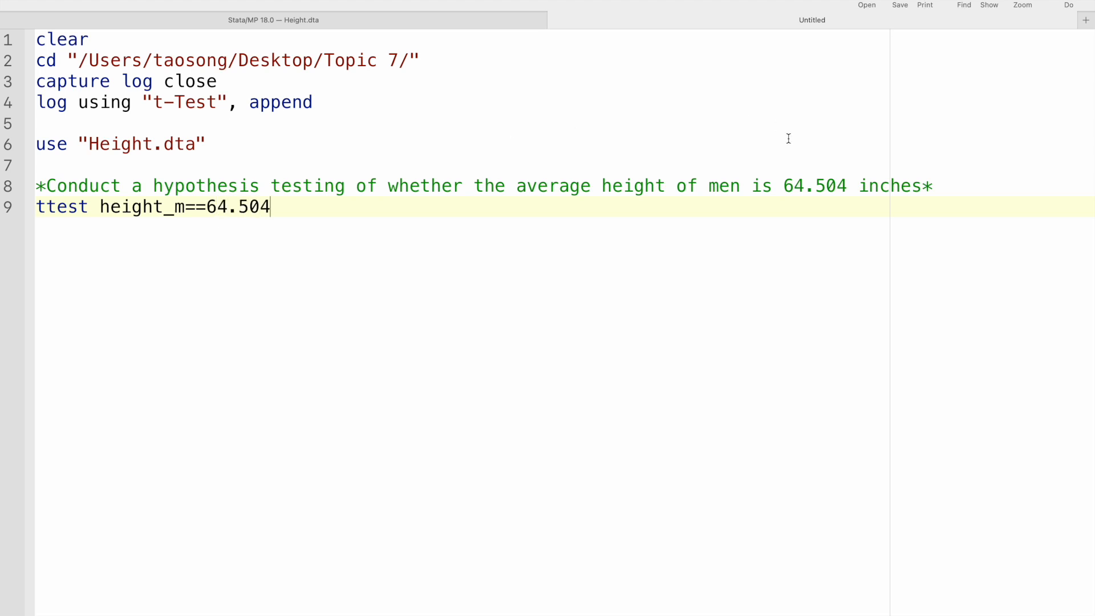
left_click(1068, 2)
left_click(502, 25)
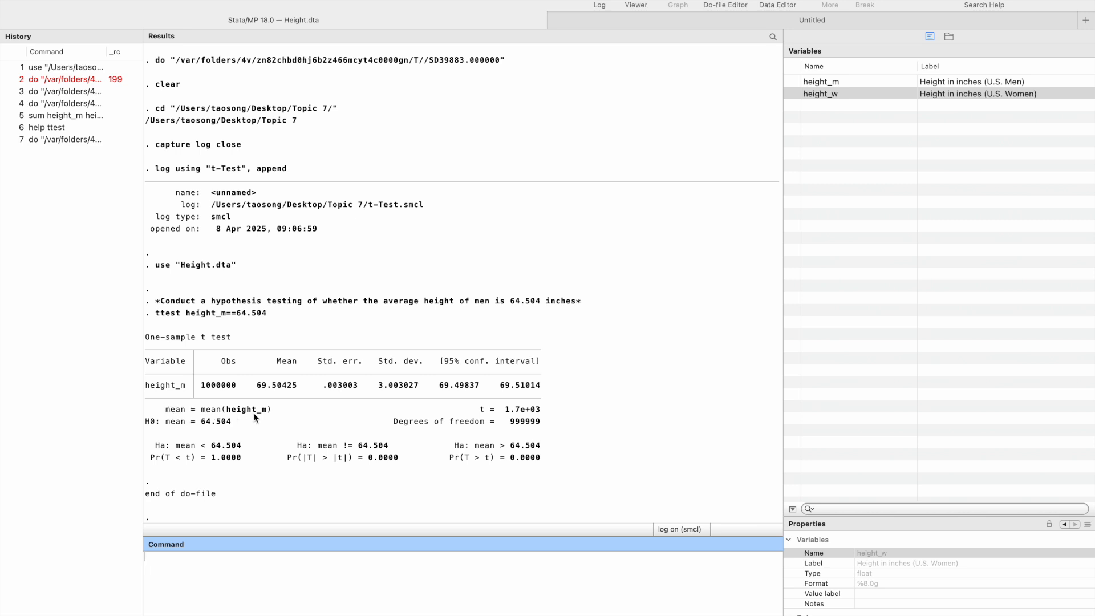
Compare "average height of men" in the do-file comment with the t-test output's mean definition and degrees of freedom
left_click(626, 22)
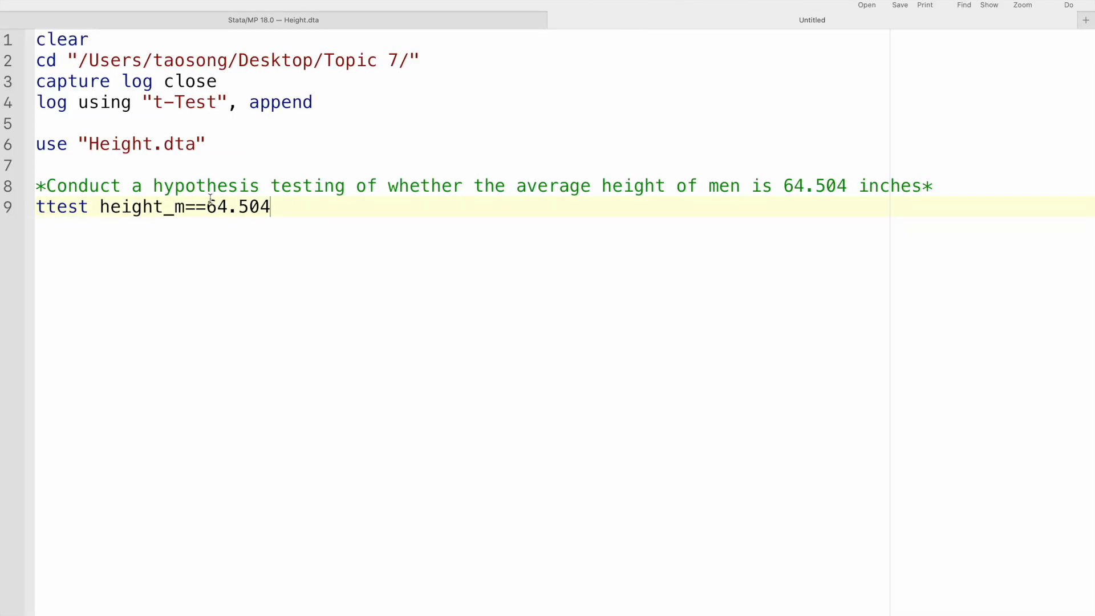
left_click_drag(517, 188, 739, 191)
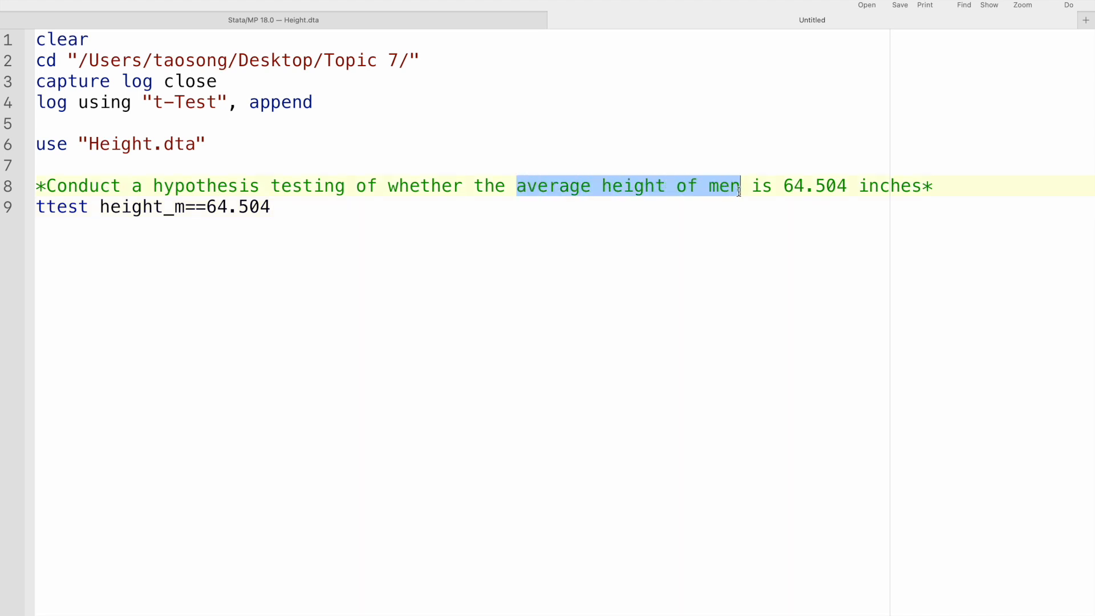
left_click(522, 23)
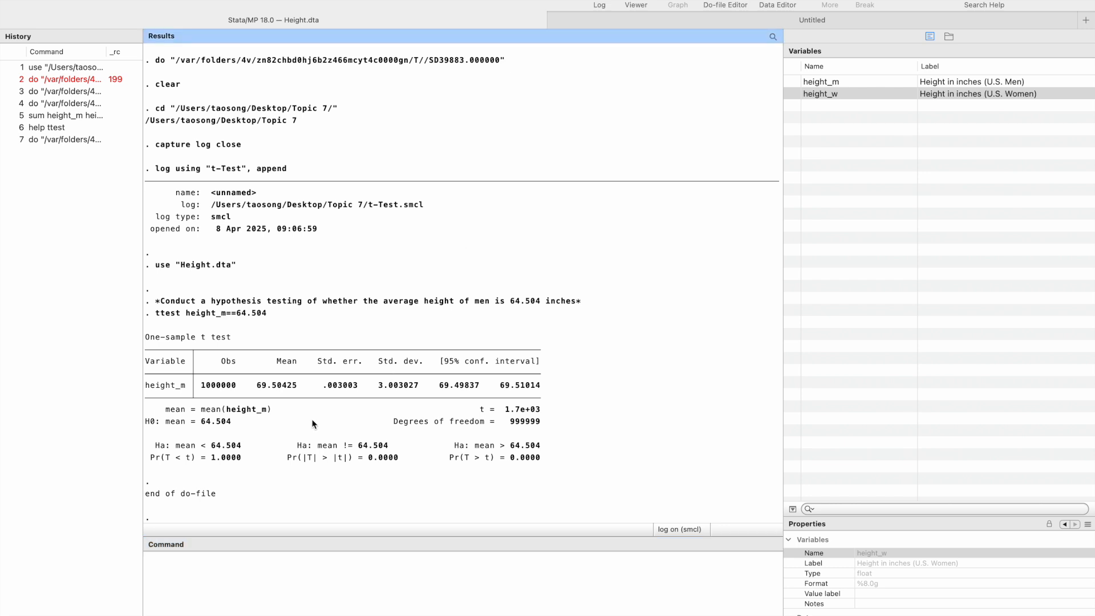
left_click_drag(206, 415, 288, 415)
left_click(287, 416)
left_click_drag(395, 424, 508, 421)
left_click(546, 425)
Check the expression height_m==64.504 in the ttest command against the alternative hypotheses and p-values in the output
left_click(627, 23)
left_click_drag(105, 209, 286, 213)
left_click(287, 214)
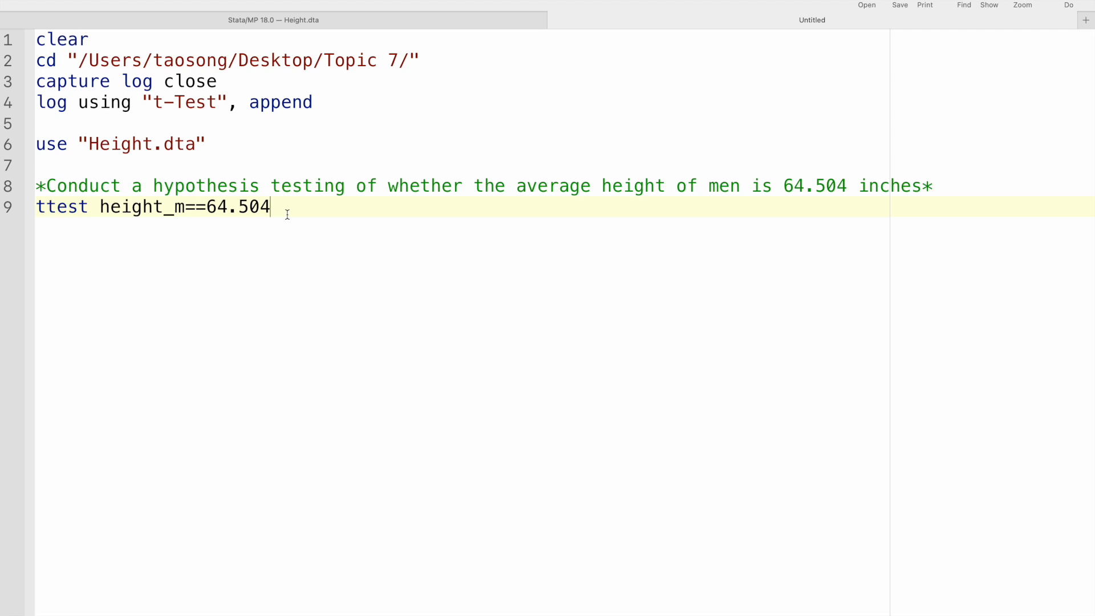
left_click(435, 21)
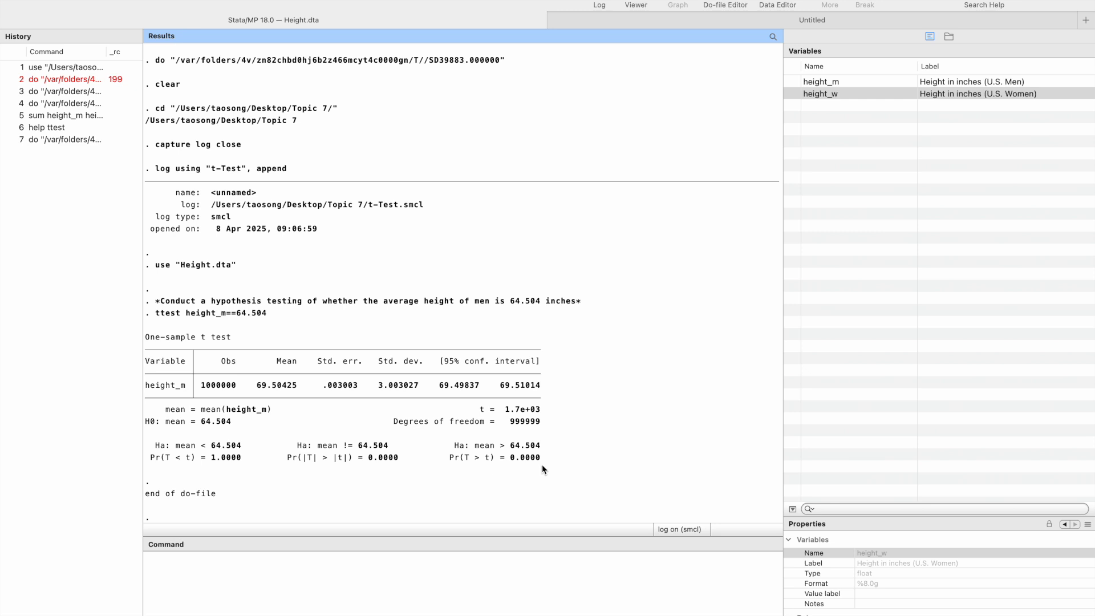
Compare the one-sample t test output with the earlier summary table of height_m and height_w, checking the means against the hypothesized 64.504
scroll(430, 318, "up", 10)
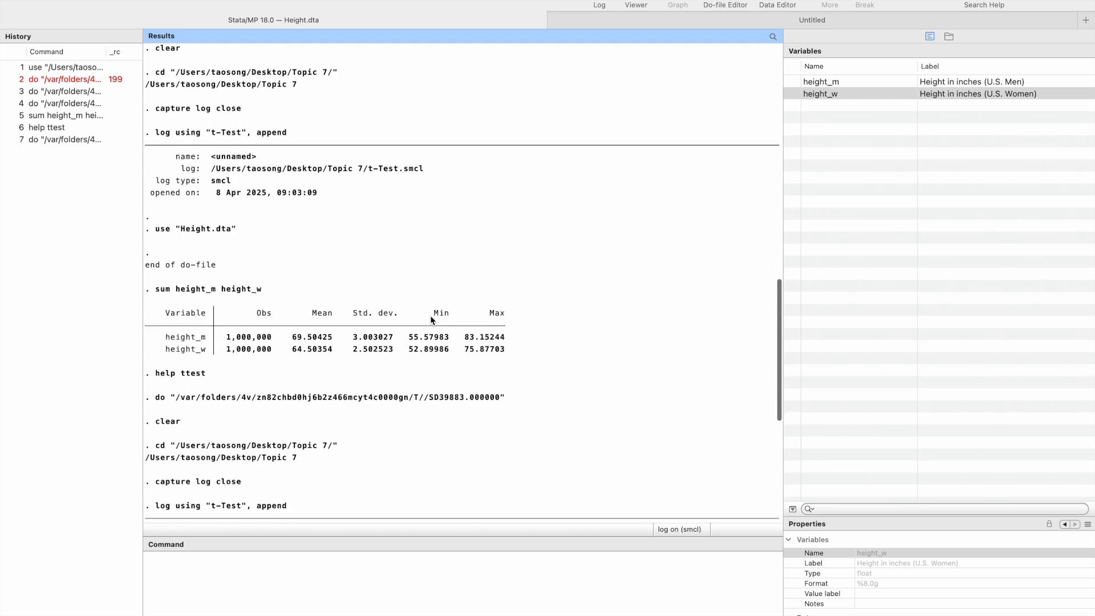
scroll(431, 320, "down", 1)
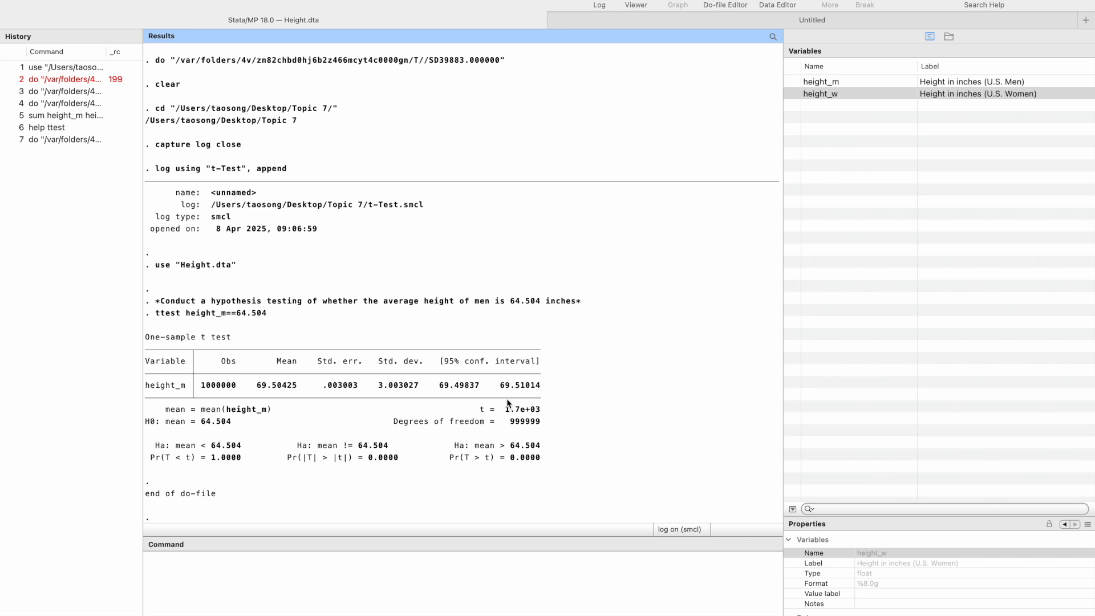
scroll(409, 239, "up", 10)
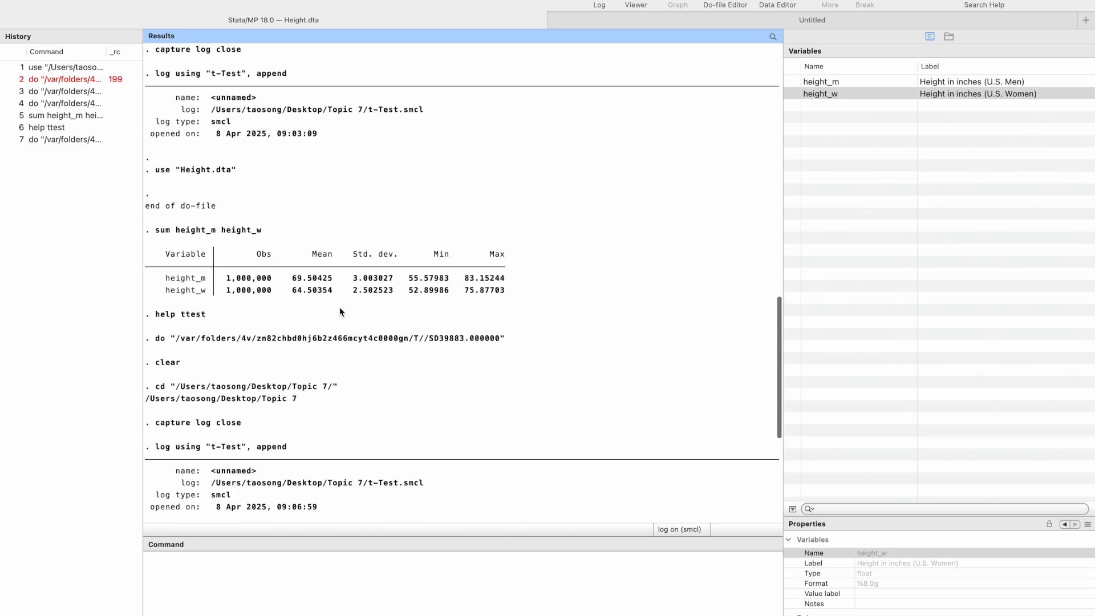
scroll(399, 387, "down", 8)
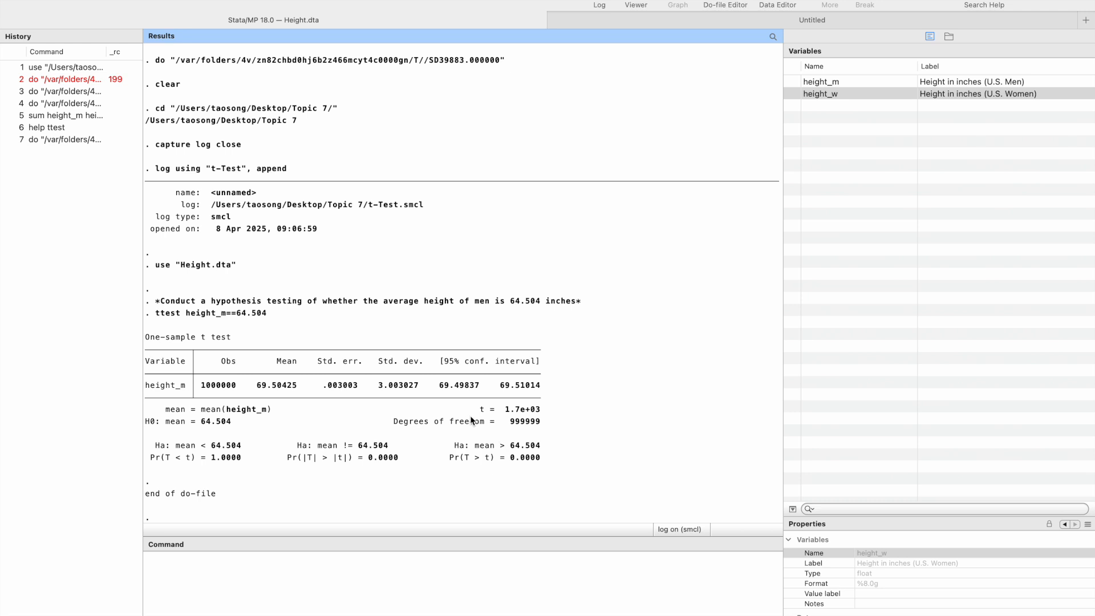
scroll(472, 419, "up", 10)
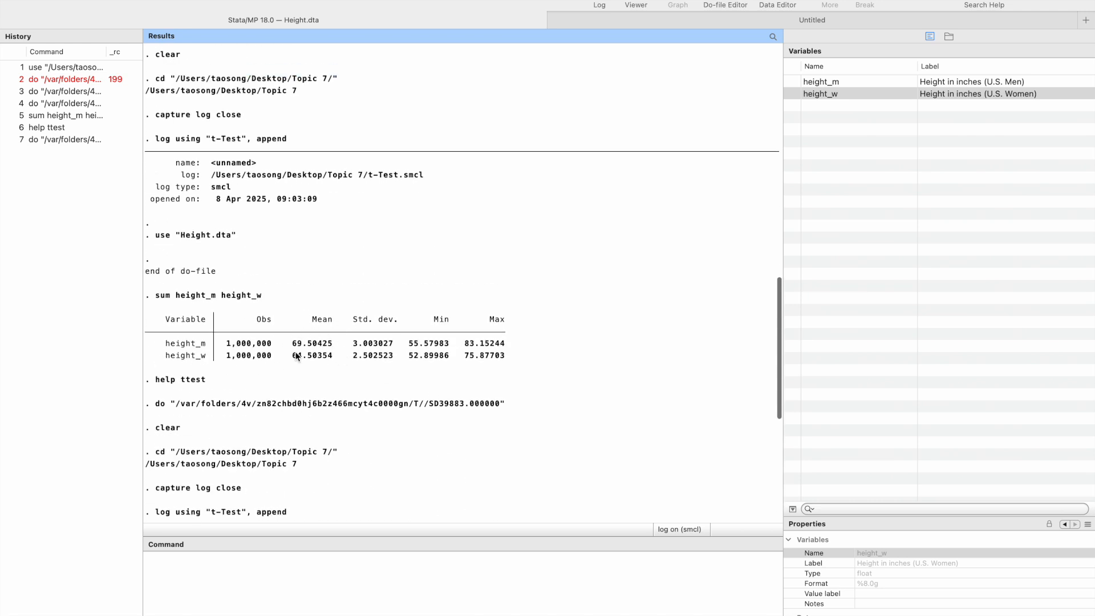
scroll(517, 456, "down", 8)
scroll(518, 456, "down", 3)
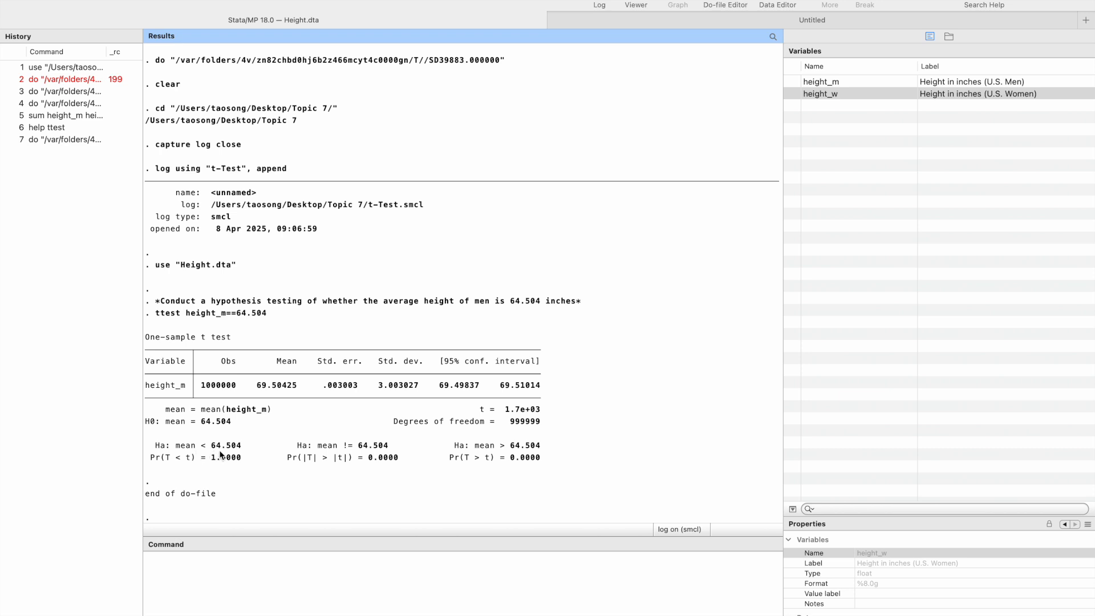
scroll(331, 325, "up", 8)
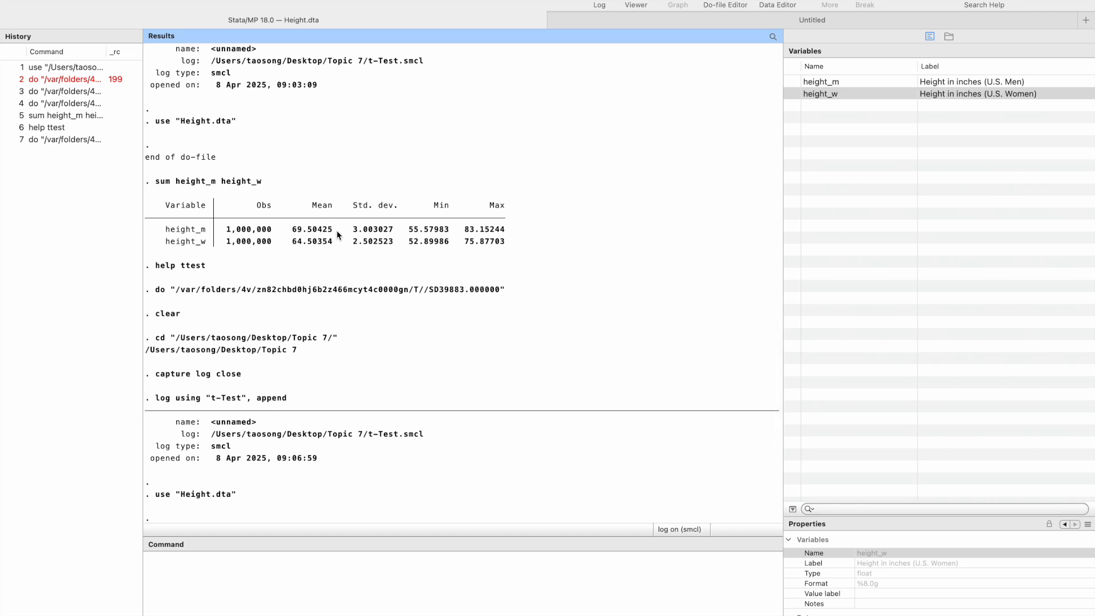
scroll(337, 275, "down", 8)
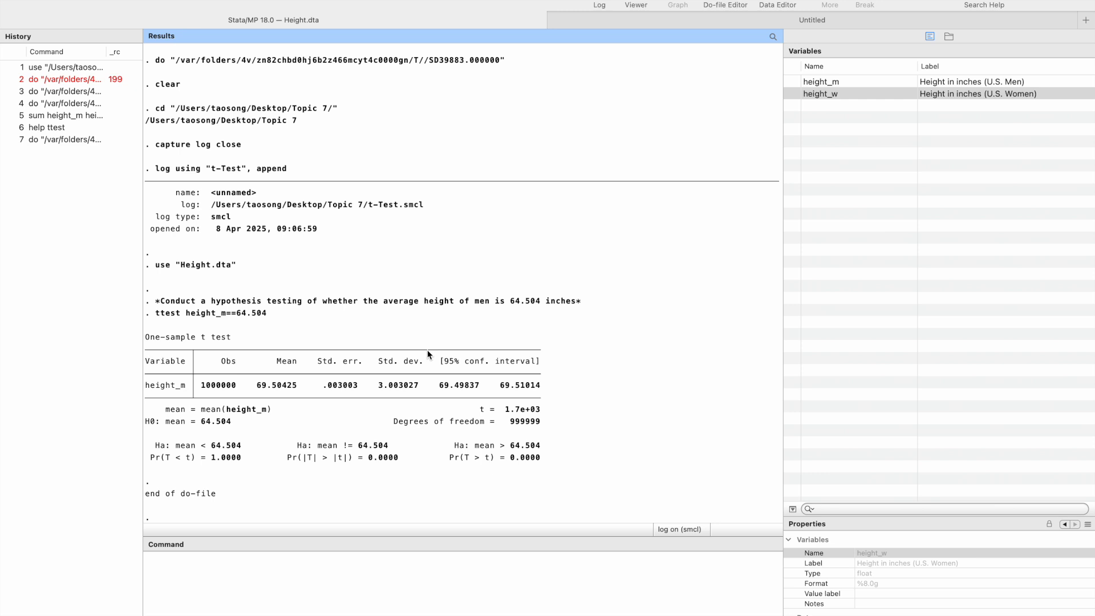
Below the first ttest command in the do-file, add the comment "*Conduct a hypothesis testing of whether the height of men equal to the height of women*"
left_click(615, 21)
key("Return")
key("Return")
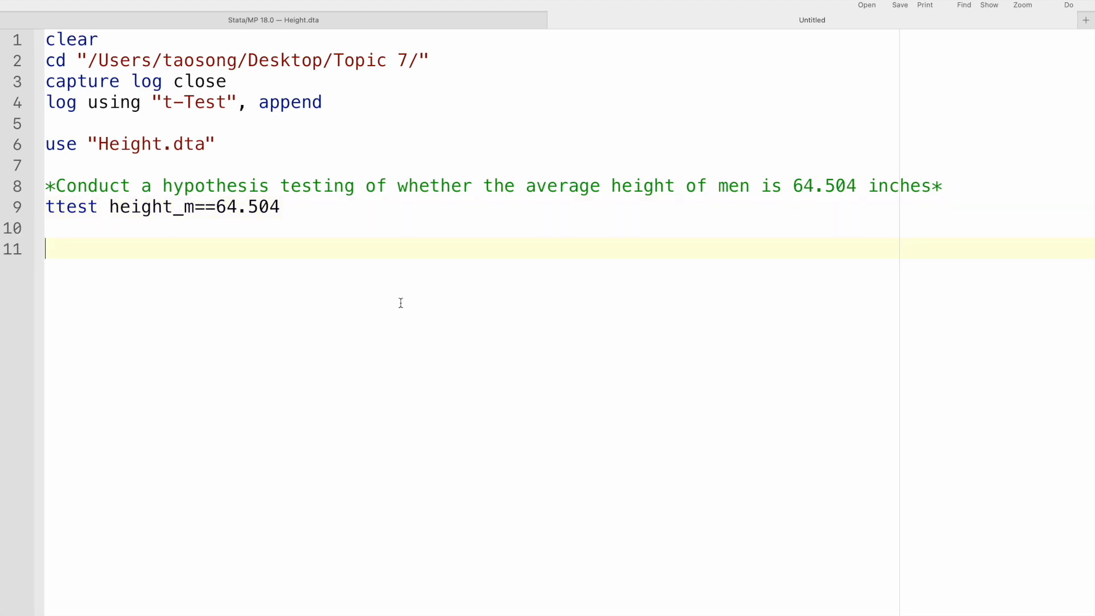
type("*")
type("Conduct a hy")
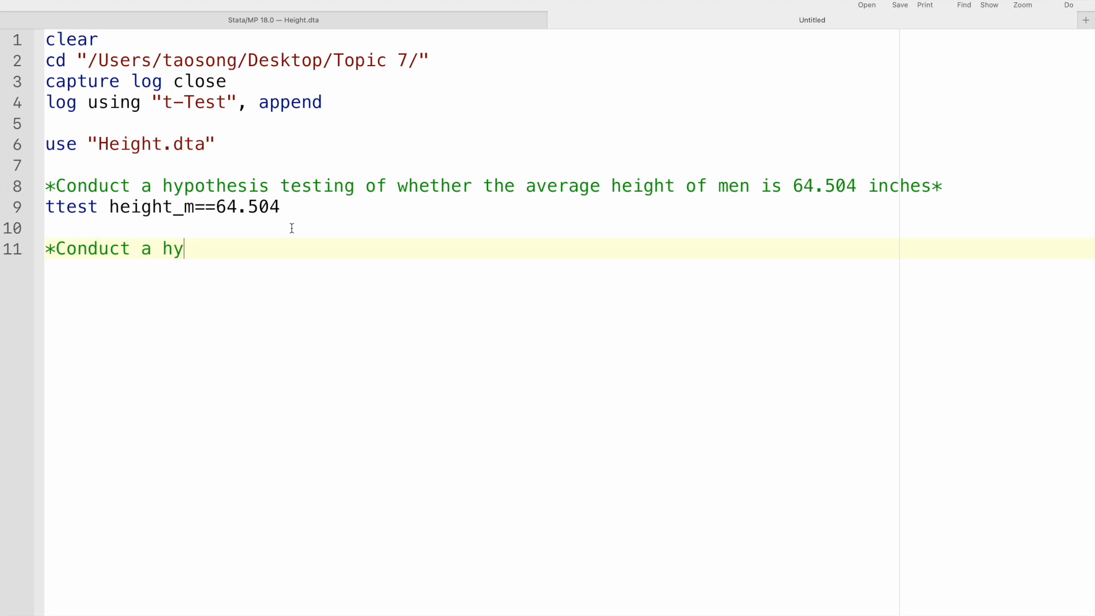
type("pothesis tes")
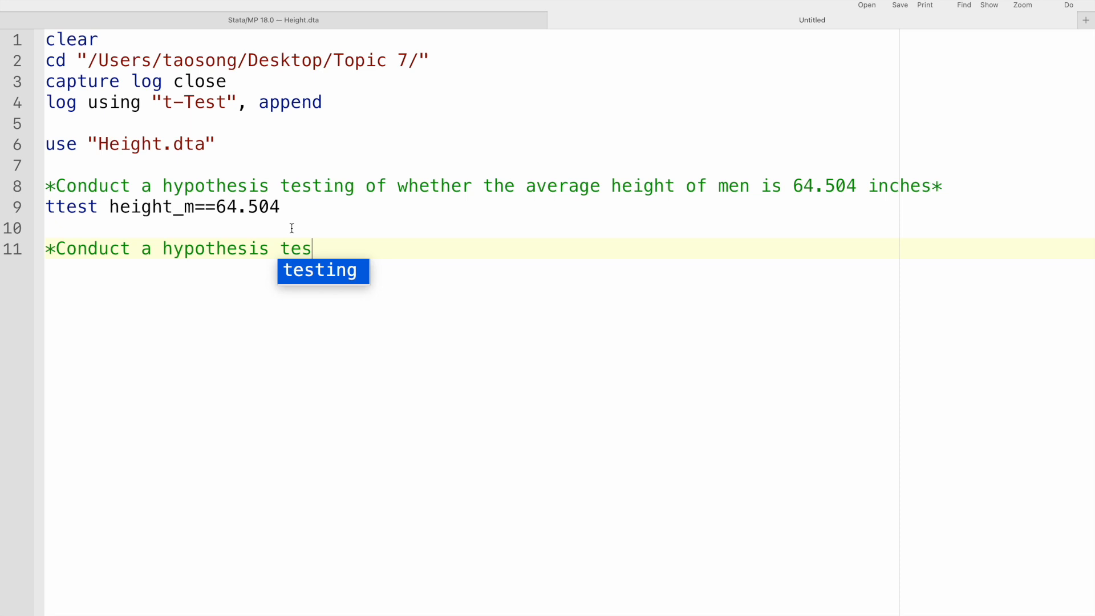
type("ting of whether ")
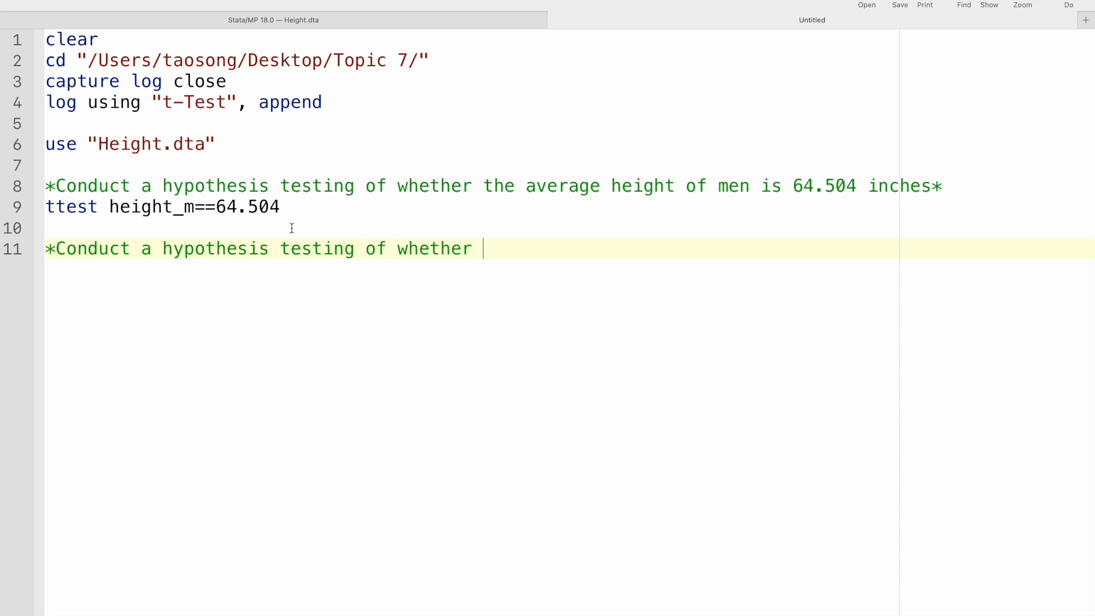
type("the heighr of")
key("BackSpace")
key("BackSpace")
key("BackSpace")
key("BackSpace")
type("t of men ")
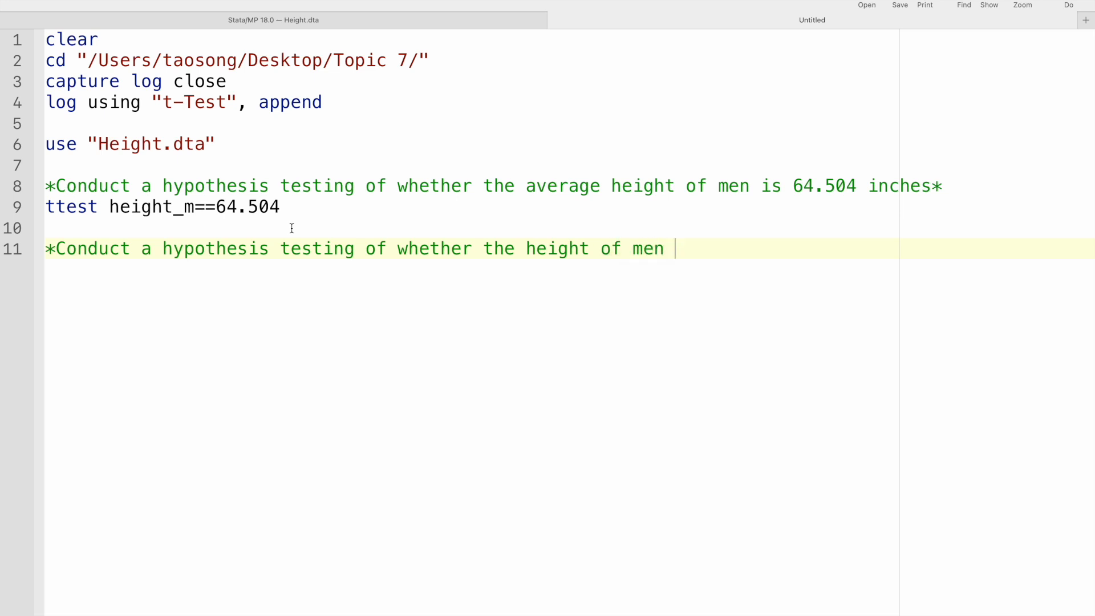
type("equal to the height of women")
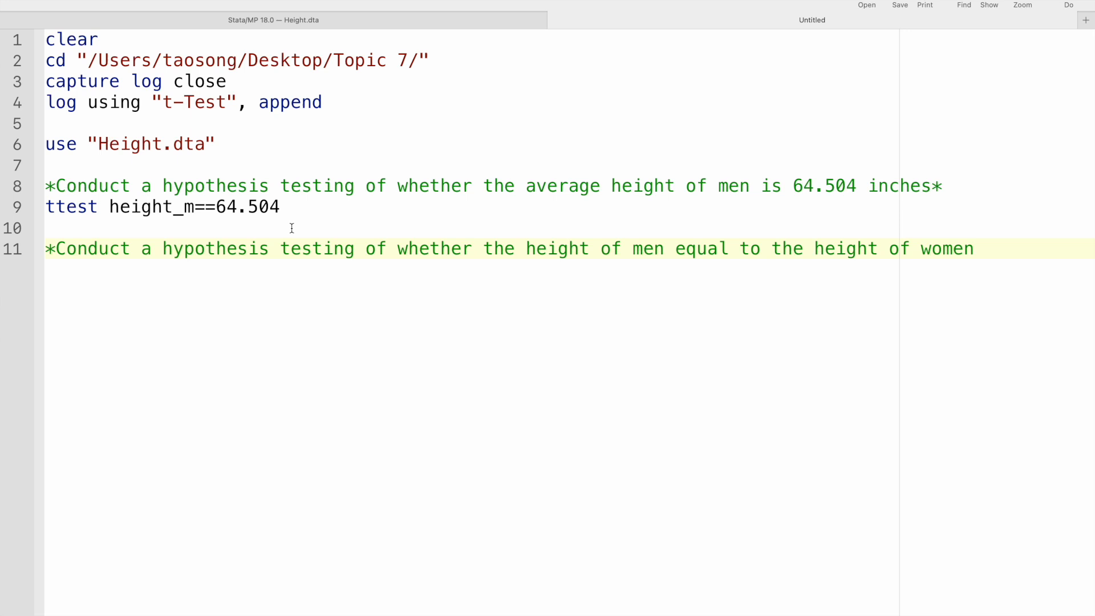
type("*")
Write the command ttest height_m=height_w on a new line below the second comment
key("Return")
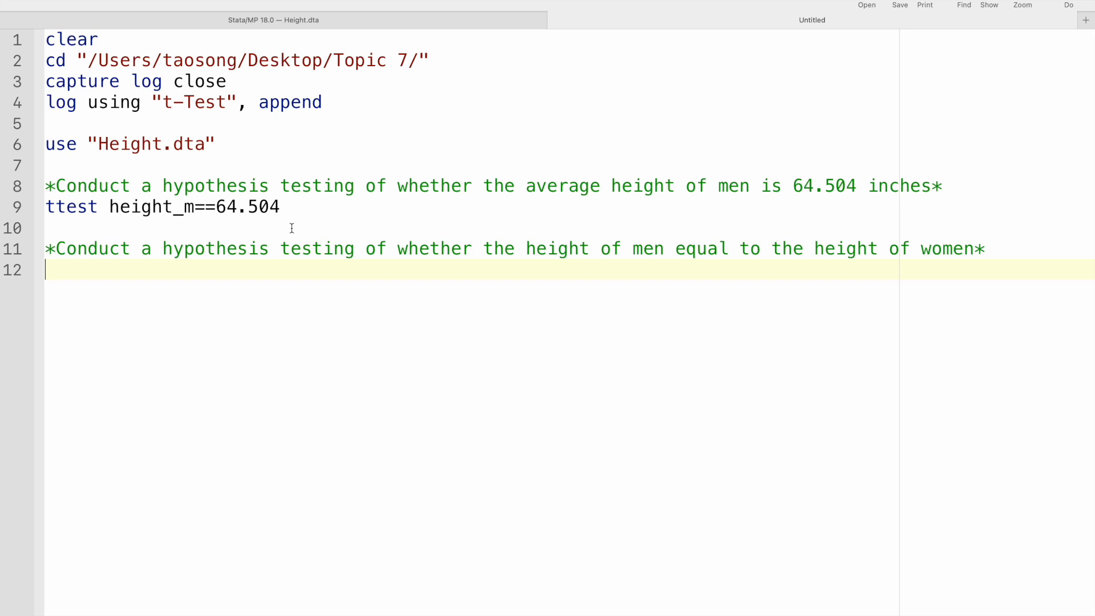
type("ttest heoigh")
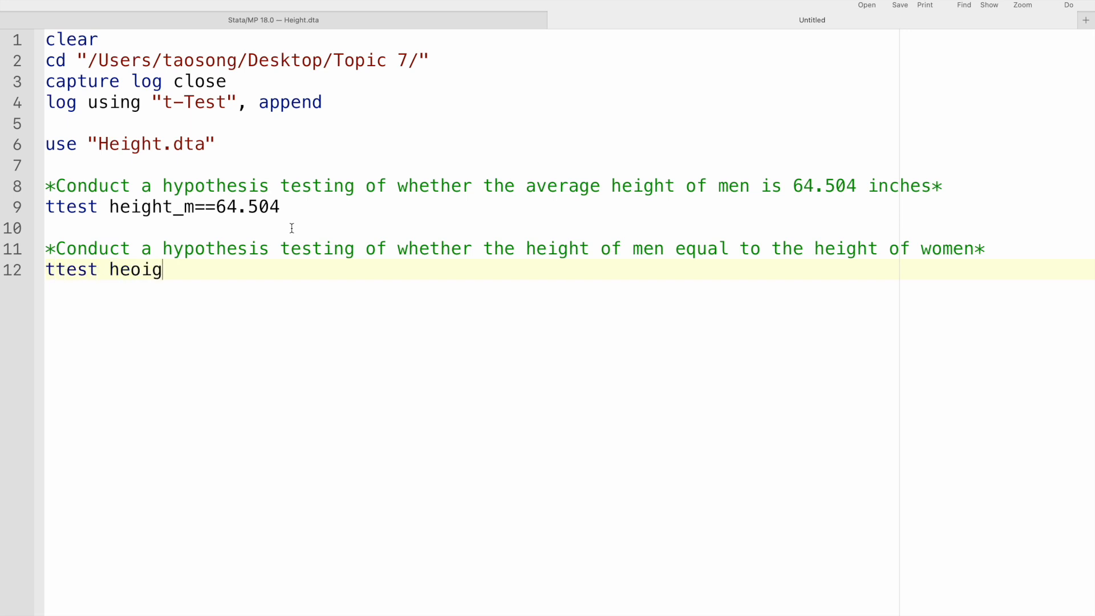
key("BackSpace")
key("BackSpace")
key("BackSpace")
key("BackSpace")
type("ight_m")
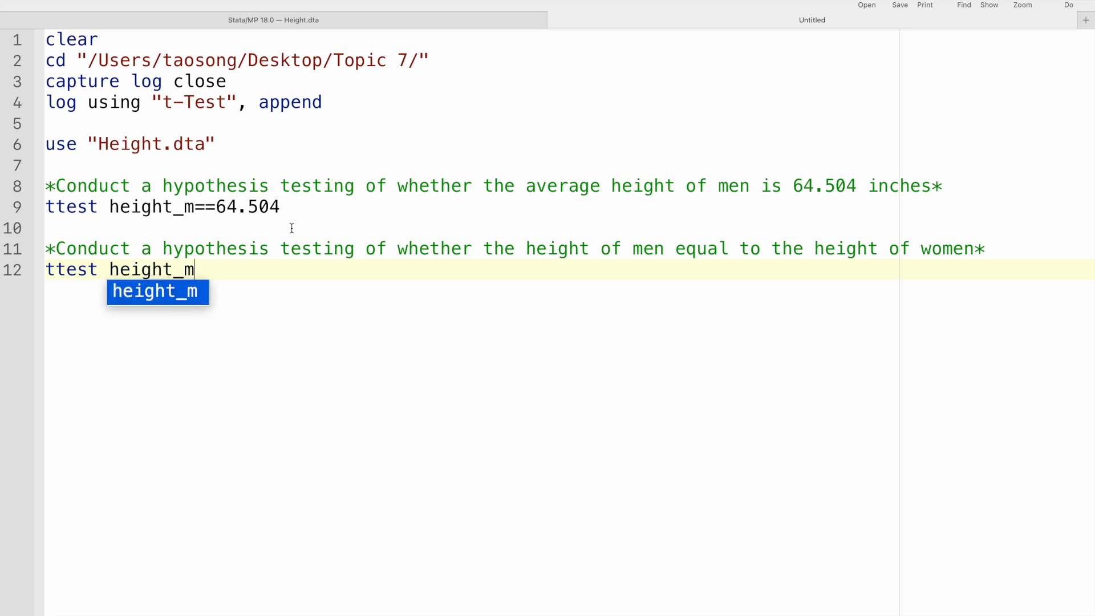
type("=height_w")
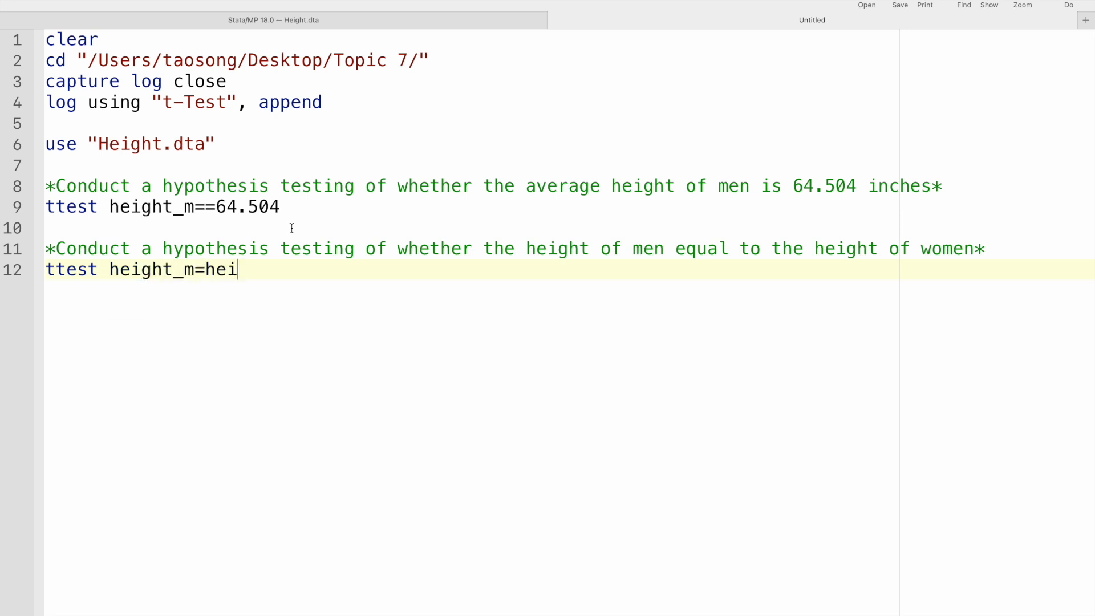
Correct the operator in the new ttest command to == and add the unpaired option
key("Return")
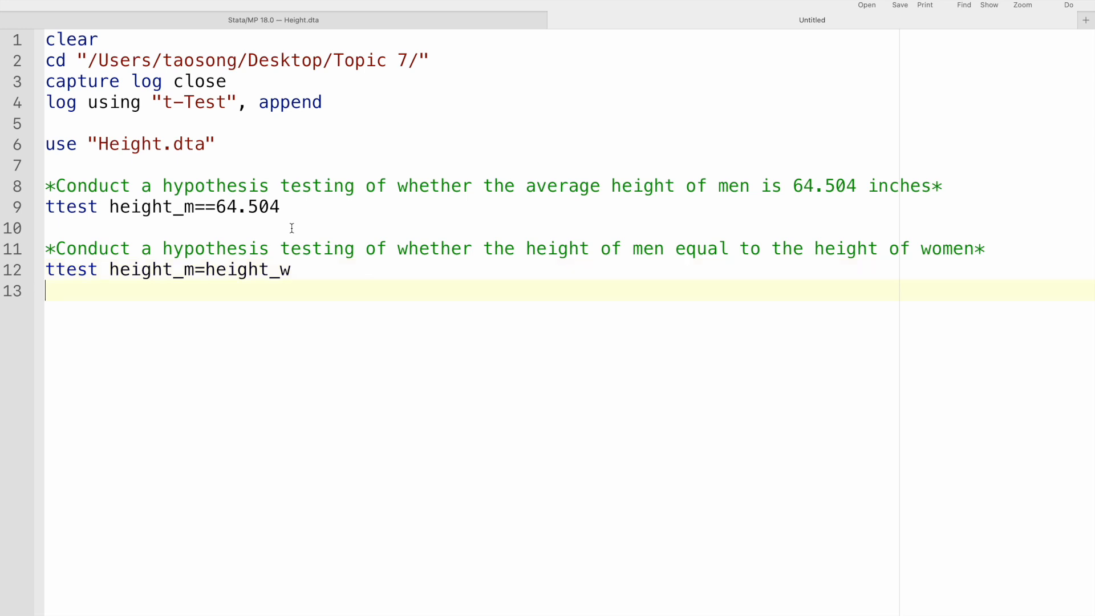
key("BackSpace")
key("Left")
key("Left")
key("Left")
key("Left")
key("Left")
key("Left")
key("Left")
key("Left")
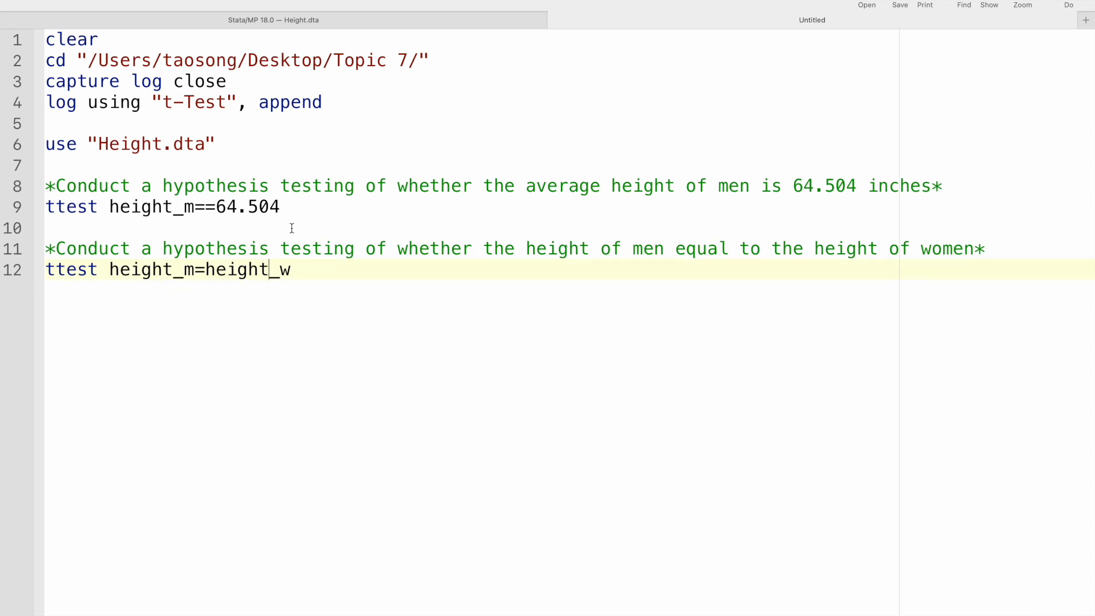
type("=")
key("Right")
key("Right")
key("Right")
key("Right")
key("Right")
key("Right")
key("Right")
key("Right")
type(", unpaired")
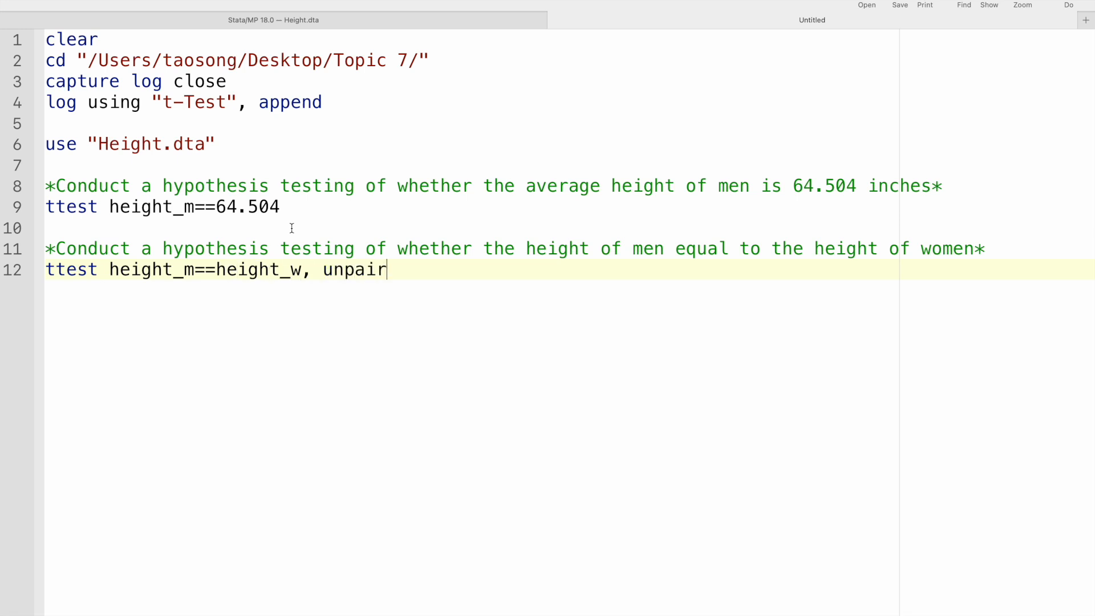
key("Return")
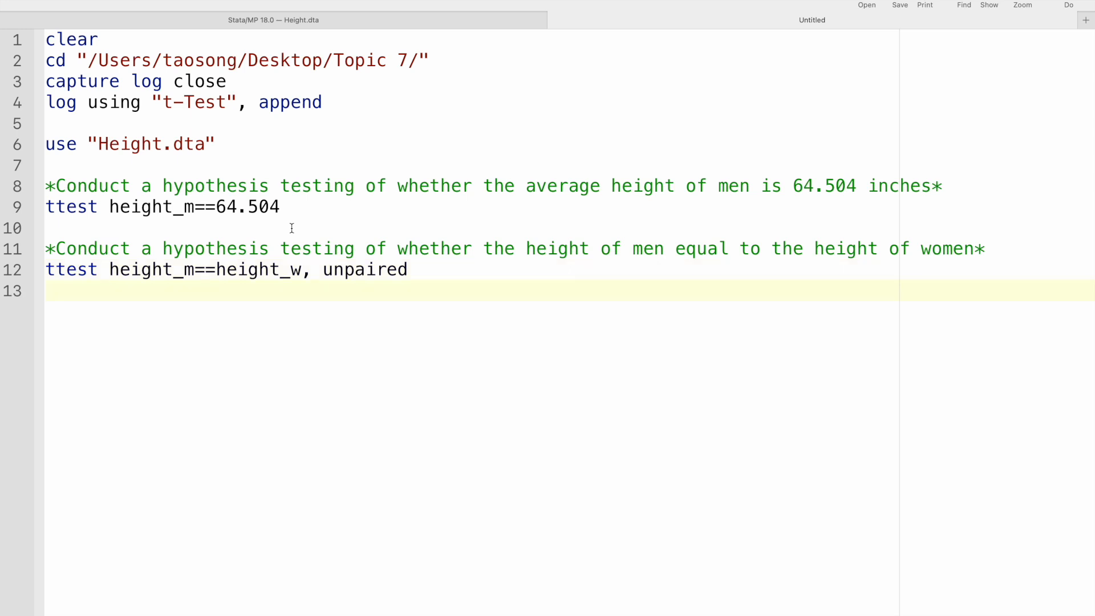
Open the Height dataset in the Data Editor's browse mode and compare height_m with height_w across the first three observations
left_click(500, 20)
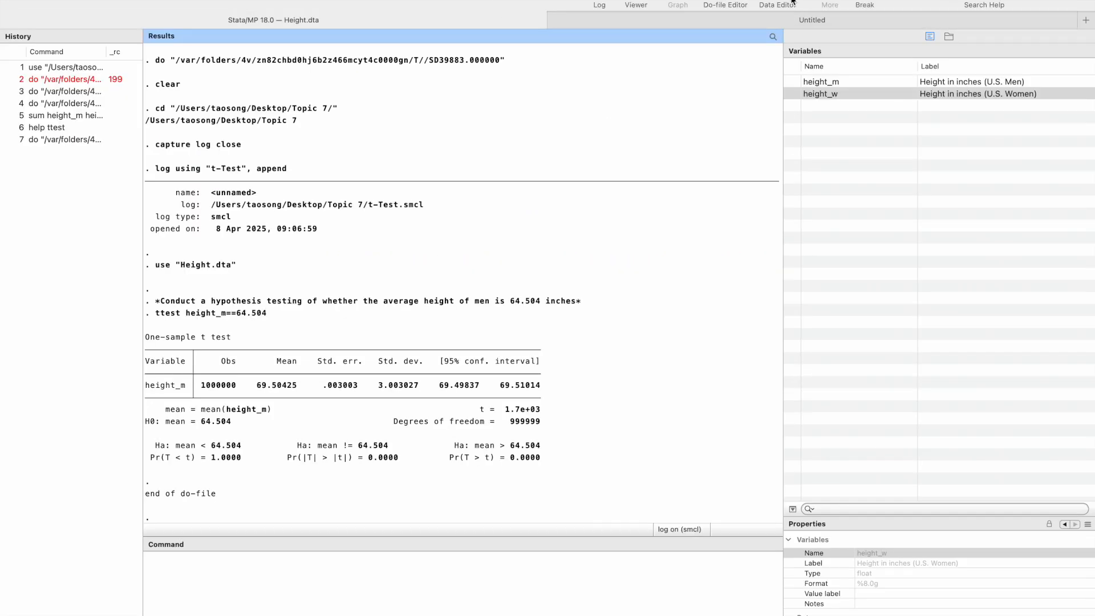
left_click(778, 5)
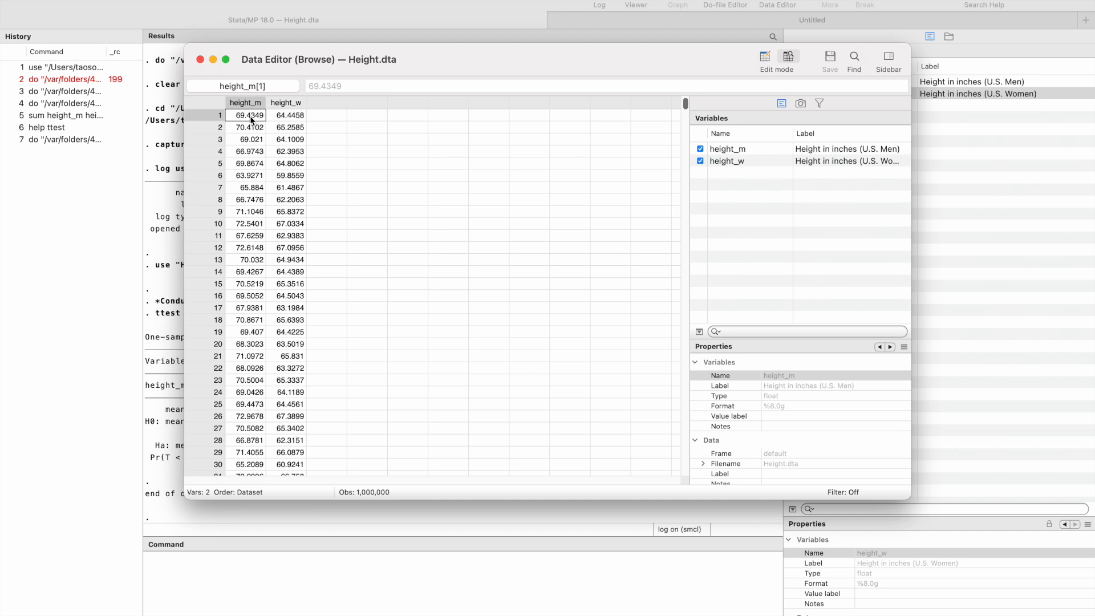
left_click(291, 119)
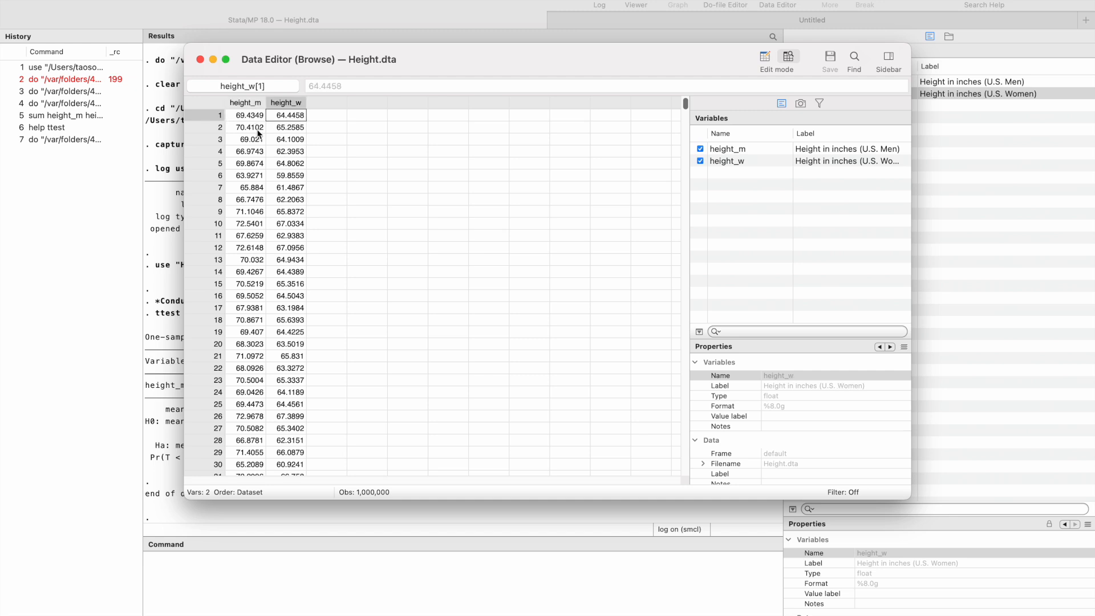
left_click(252, 131)
left_click(293, 129)
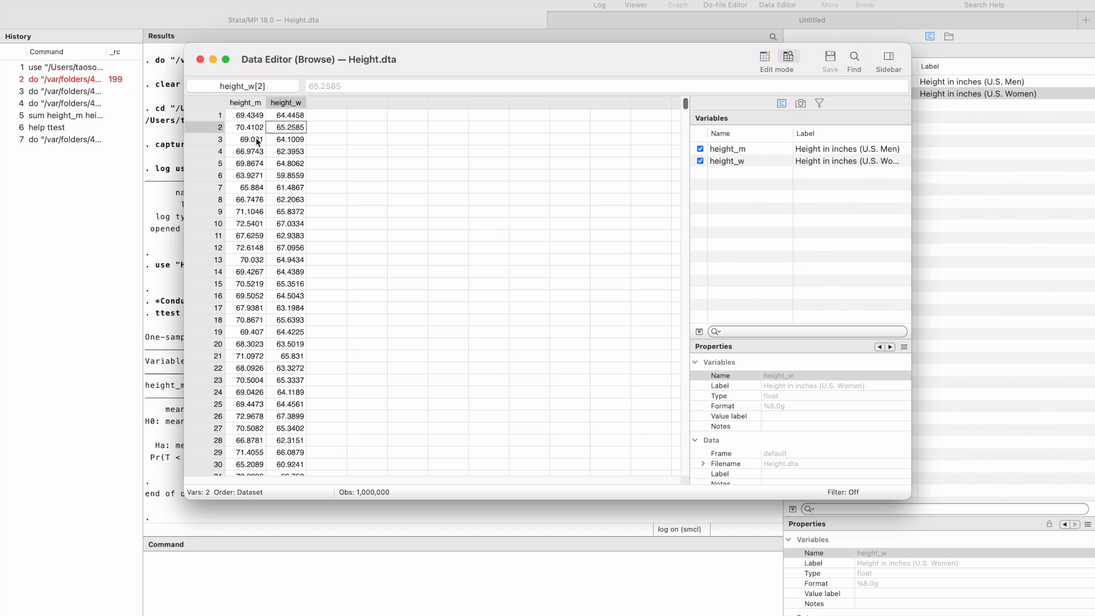
left_click(253, 142)
left_click(290, 143)
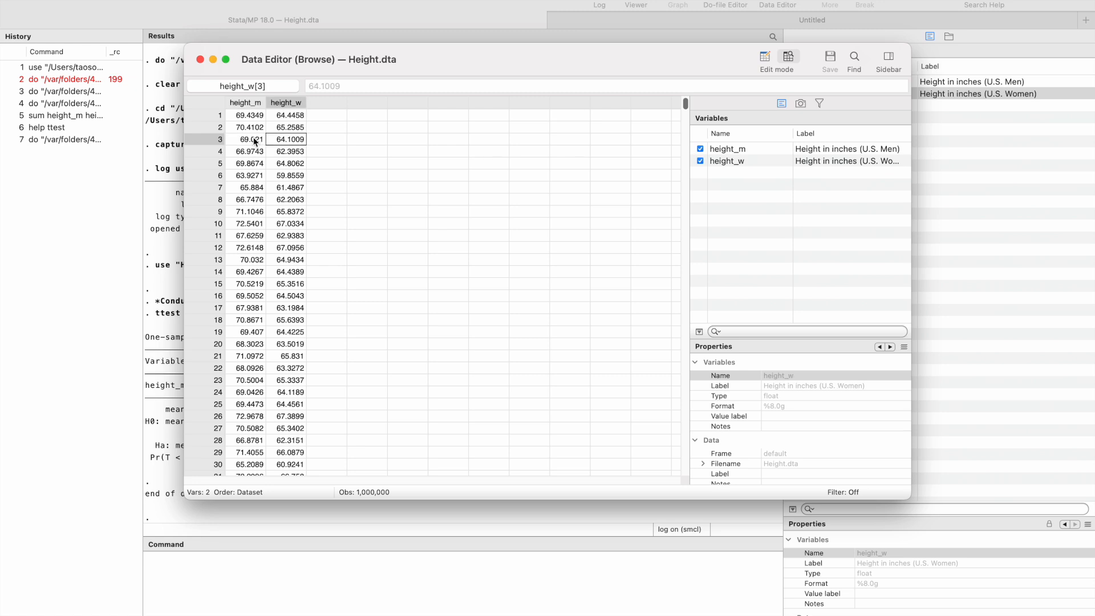
left_click(249, 116)
left_click(282, 118)
left_click(251, 117)
left_click(285, 118)
left_click(257, 130)
left_click(285, 130)
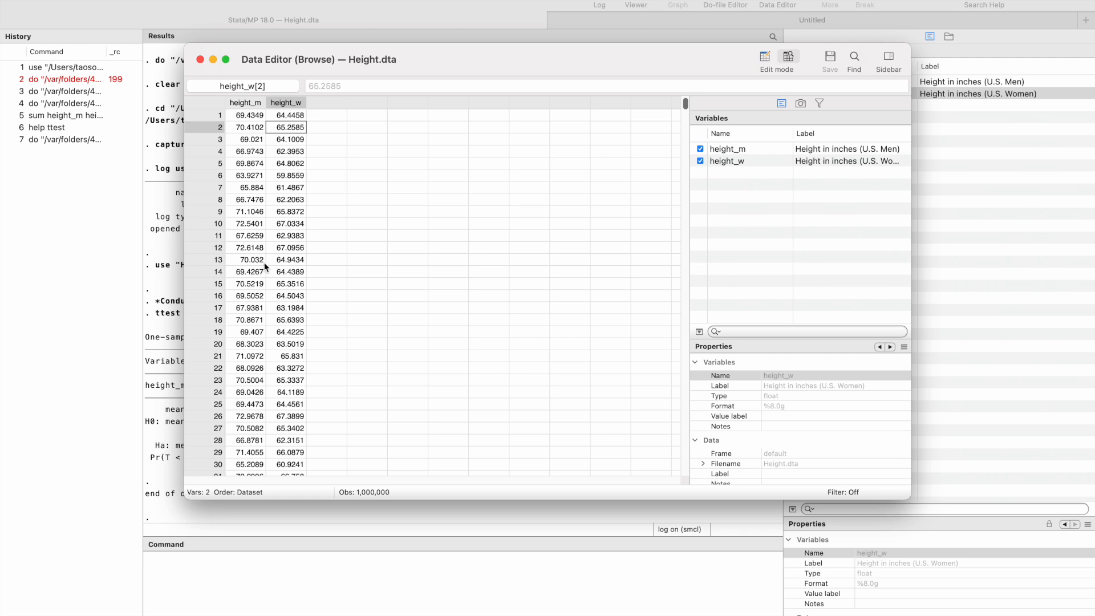
Examine the height_m and height_w values of the first observation and the height_m values down to observation 4
left_click(247, 117)
left_click(289, 126)
left_click(286, 115)
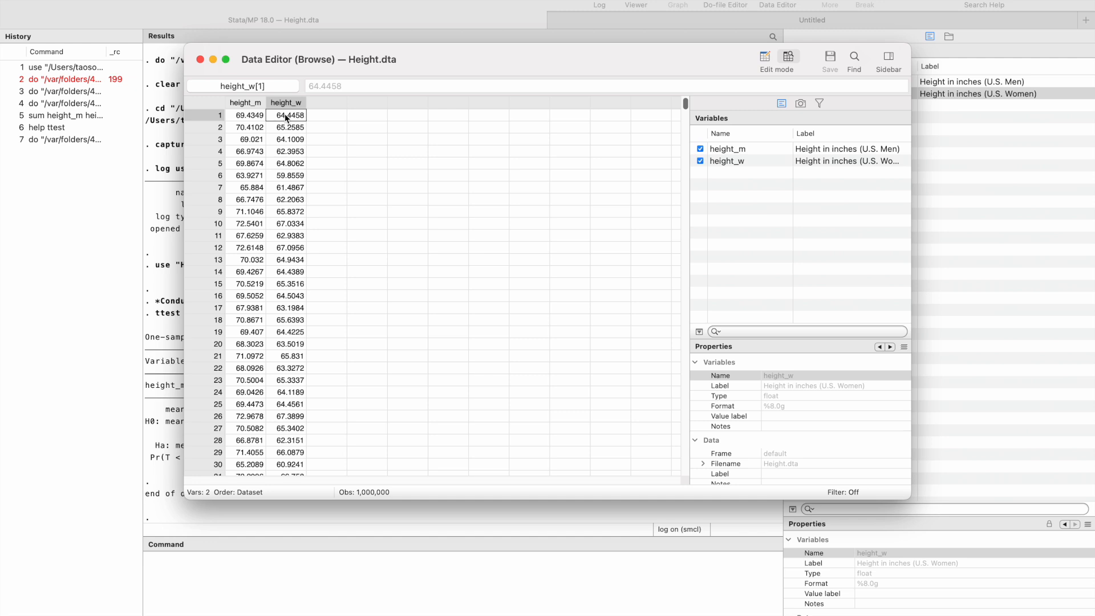
left_click(254, 117)
left_click(287, 117)
left_click(251, 117)
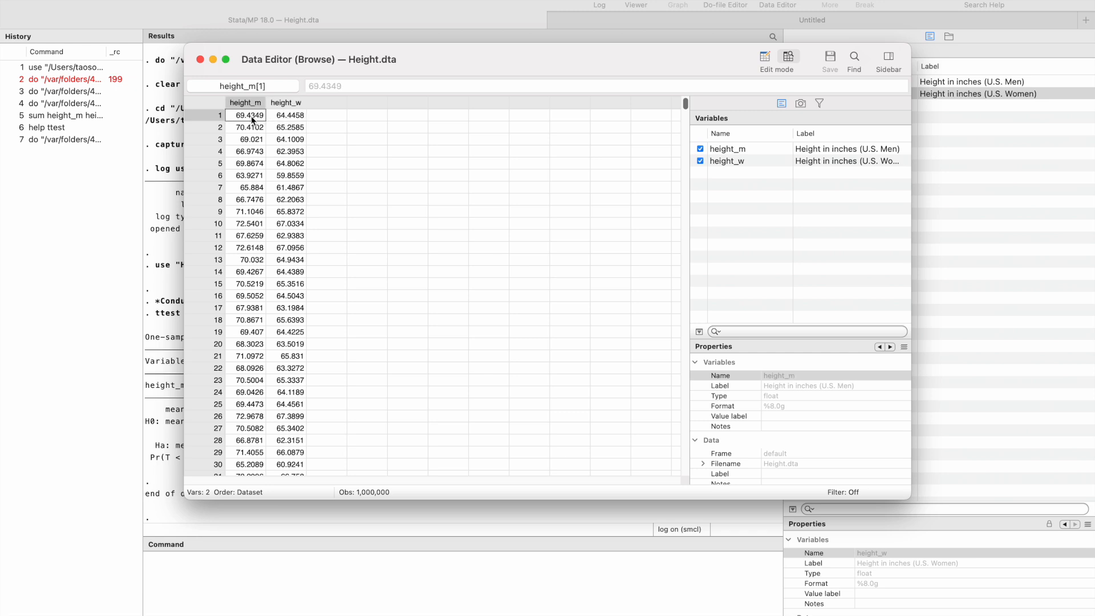
left_click(252, 128)
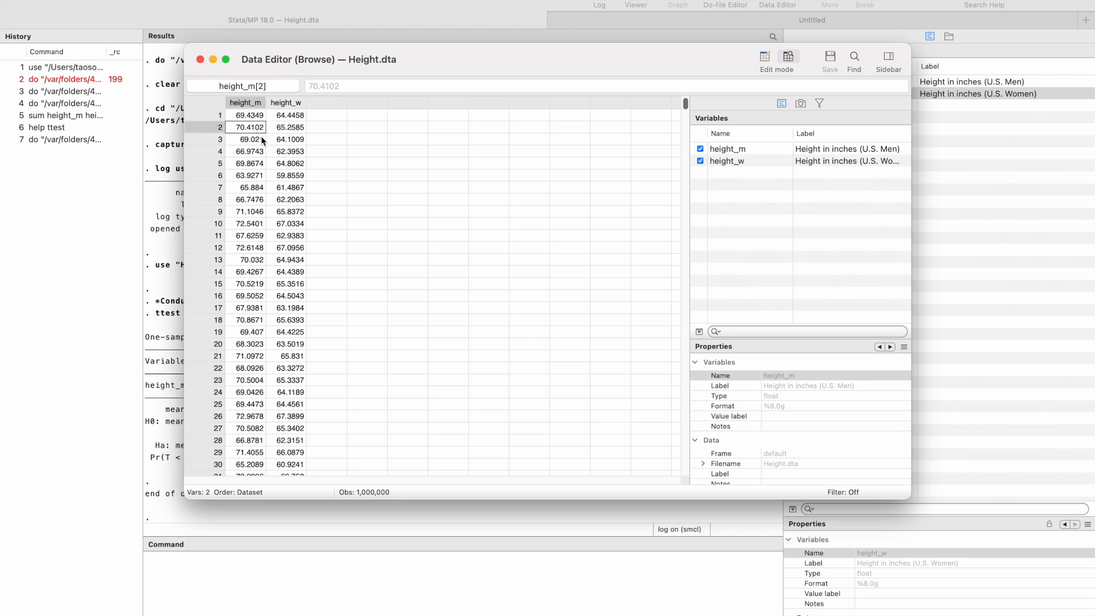
left_click(257, 142)
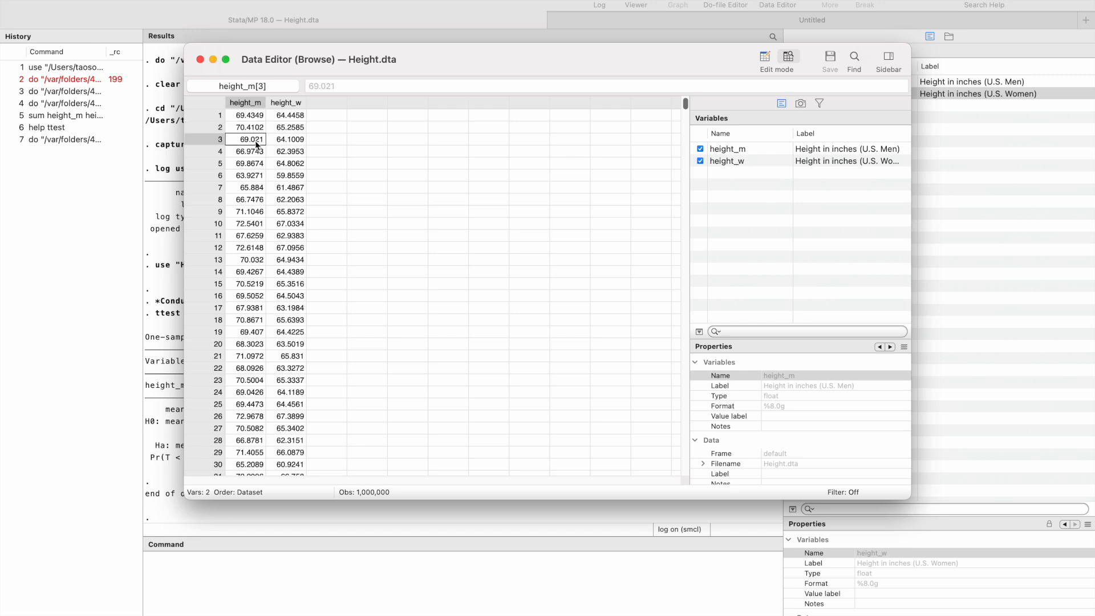
left_click(256, 153)
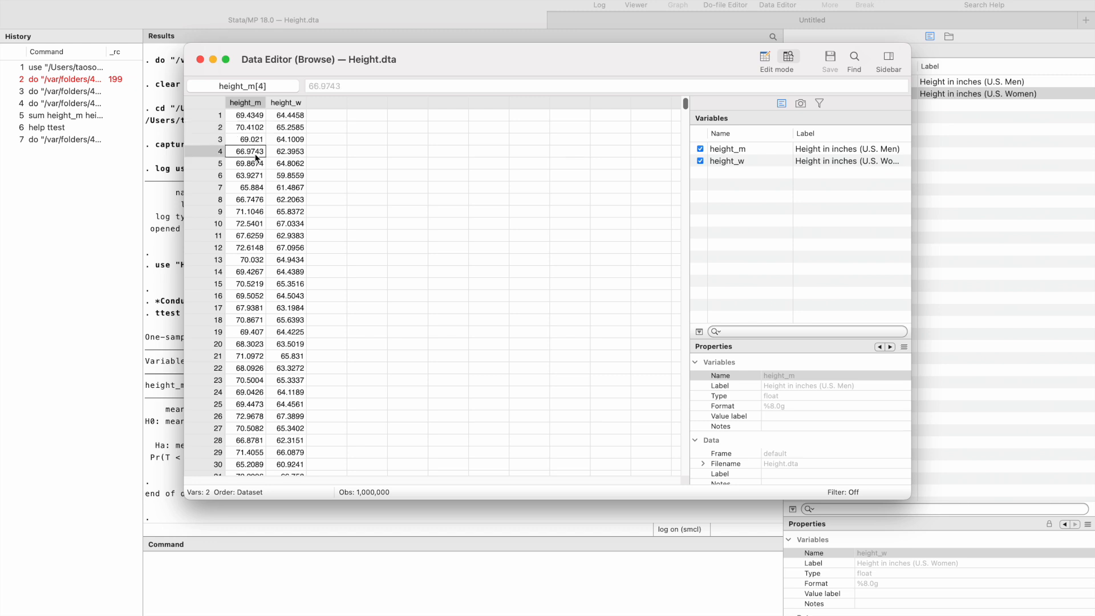
Check row by row whether height_m and height_w form pairs in observations 1 to 4, and close the Data Editor
left_click(258, 116)
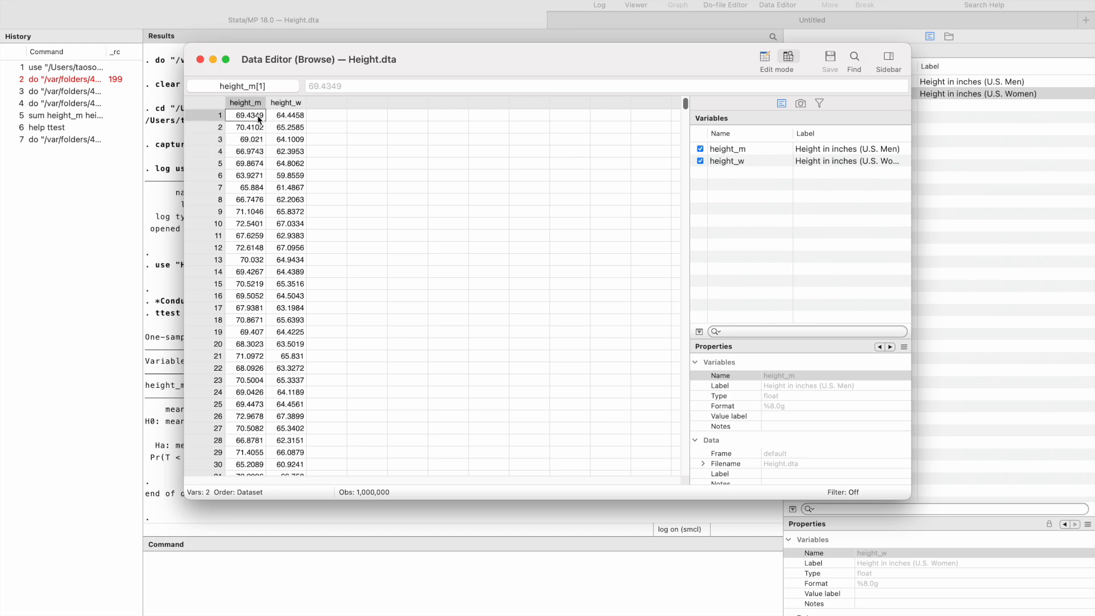
left_click(294, 117)
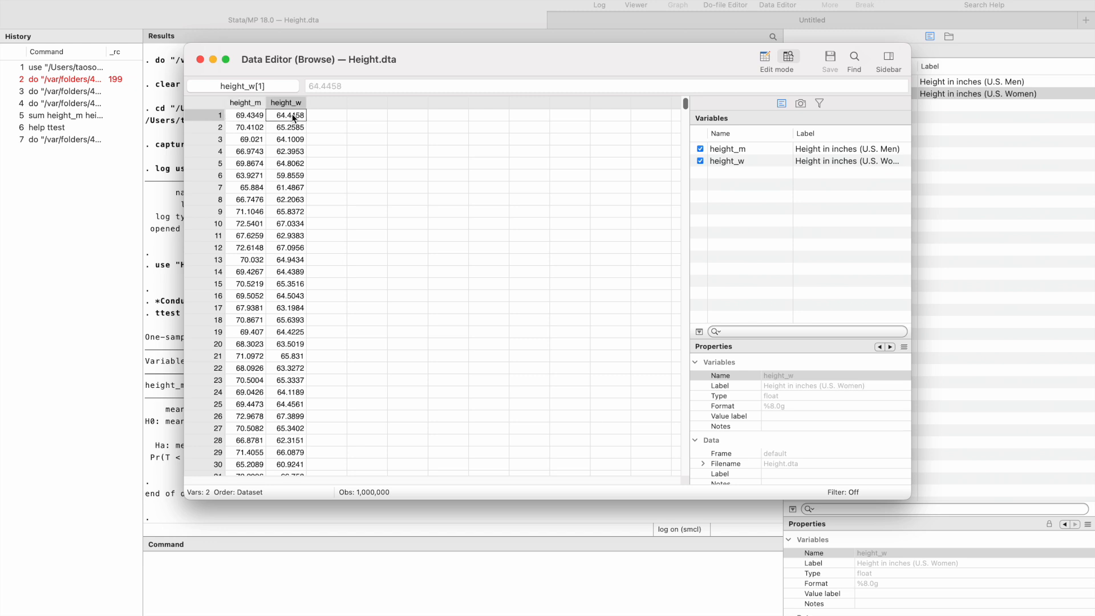
left_click(249, 116)
left_click(299, 116)
left_click(257, 117)
left_click(293, 118)
left_click(247, 116)
left_click(290, 116)
left_click(250, 115)
left_click(295, 117)
left_click(251, 131)
left_click(287, 128)
left_click(251, 142)
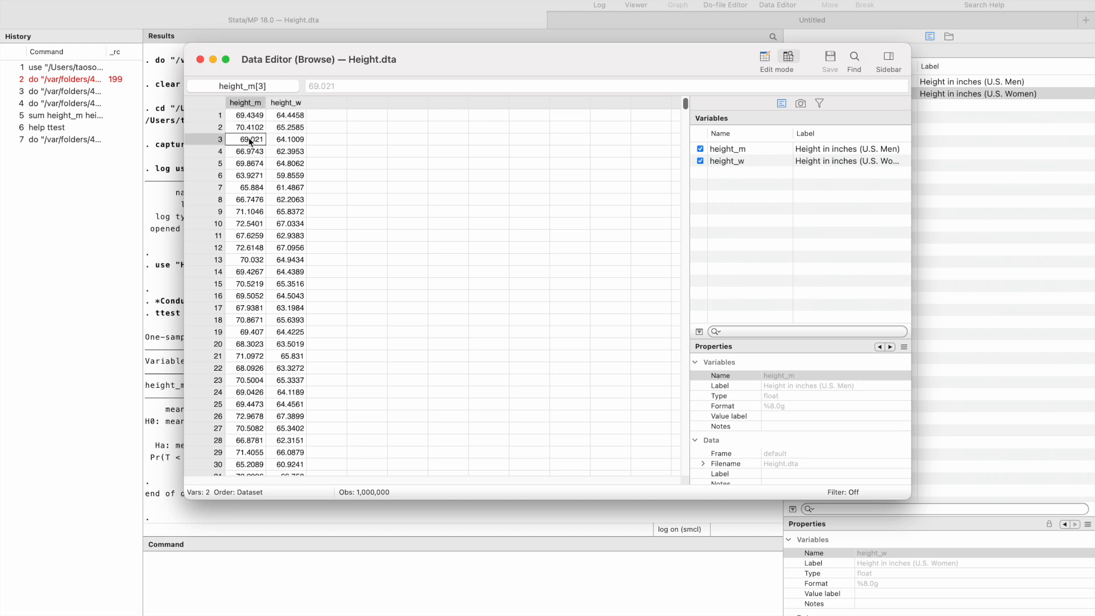
left_click(287, 141)
left_click(256, 155)
left_click(288, 154)
left_click(256, 118)
left_click(282, 117)
left_click(262, 130)
left_click(285, 129)
left_click(251, 140)
left_click(285, 141)
left_click(251, 152)
left_click(296, 153)
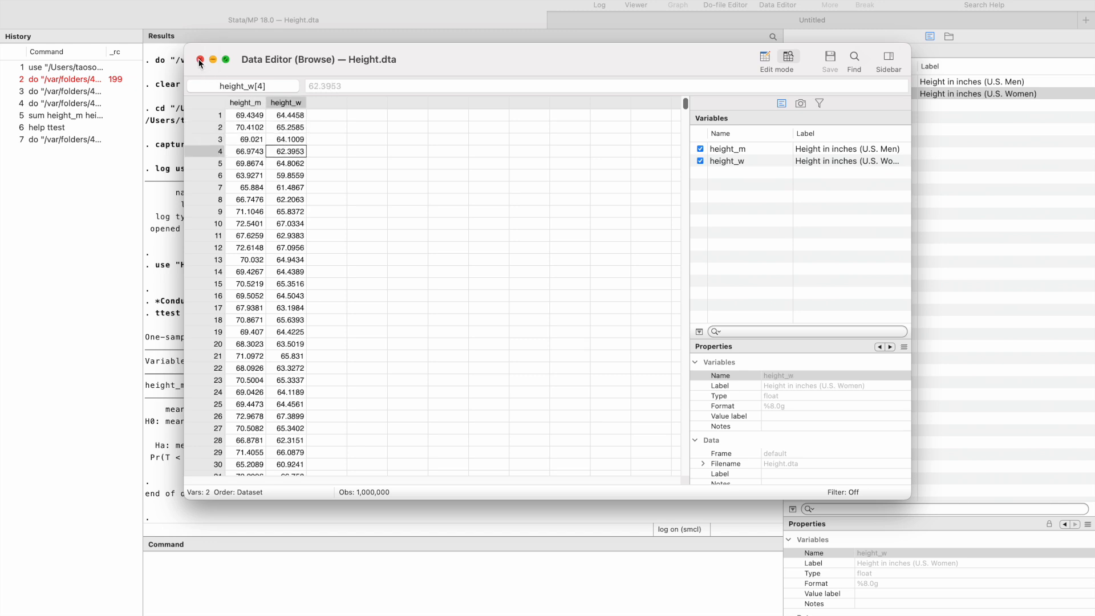
left_click(252, 113)
left_click(290, 117)
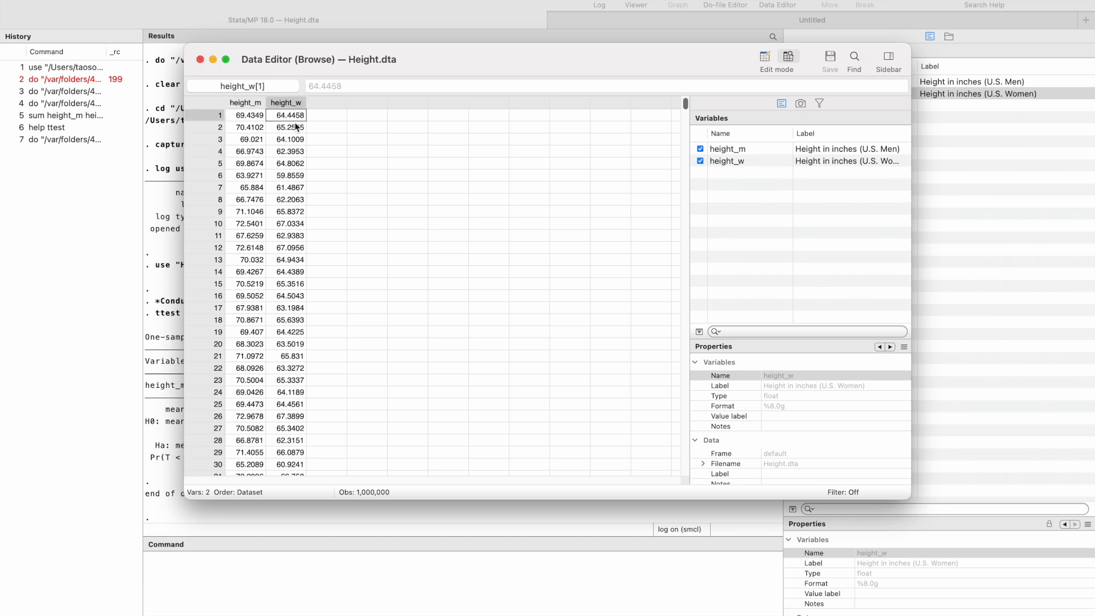
left_click(254, 128)
left_click(200, 60)
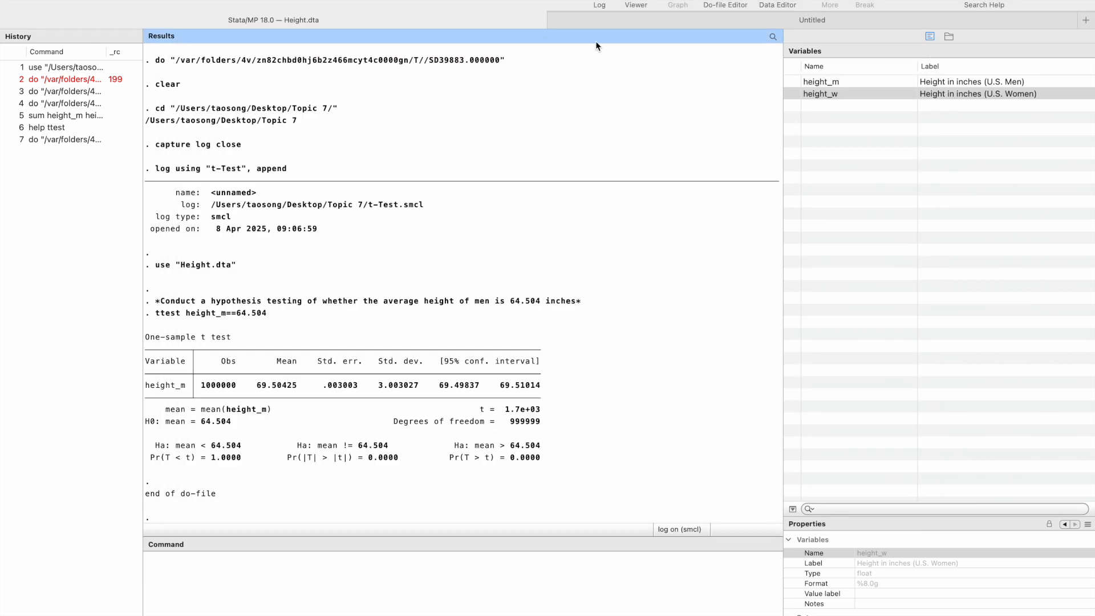
Run the do-file to produce the unpaired two-sample t test of height_m against height_w, and return to the do-file
left_click(597, 21)
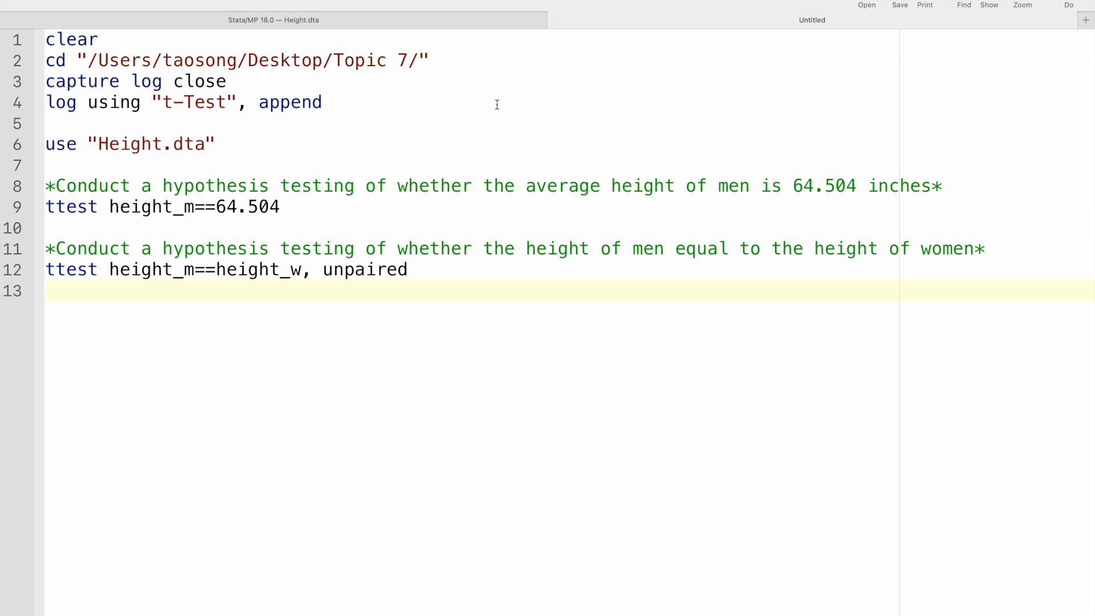
key("super+shift+d")
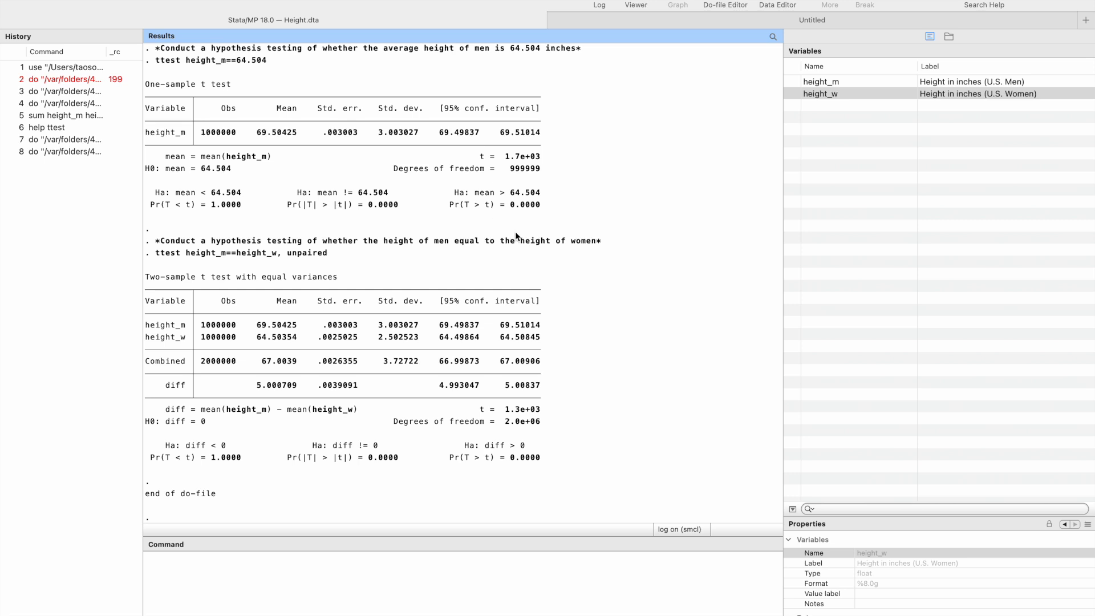
left_click(641, 22)
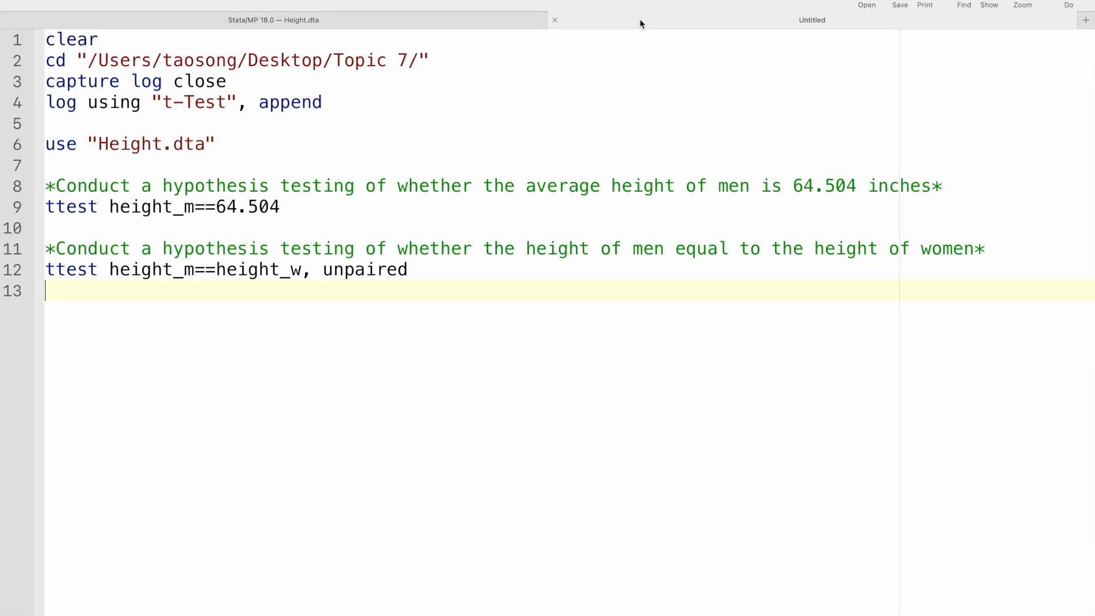